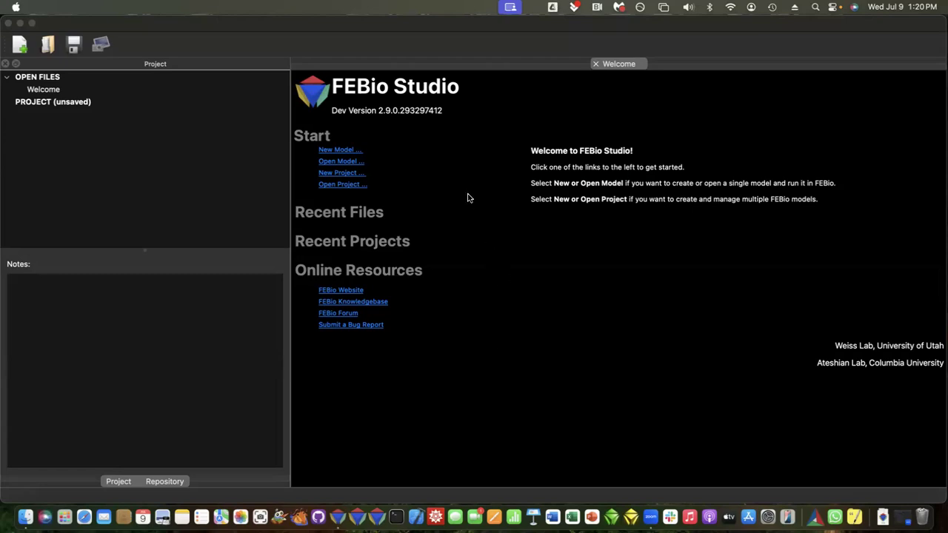
# Step: Create a new Structural Mechanics model named Model1 in mm-N-s units and enlarge the graphics view
pyautogui.click(335, 149)
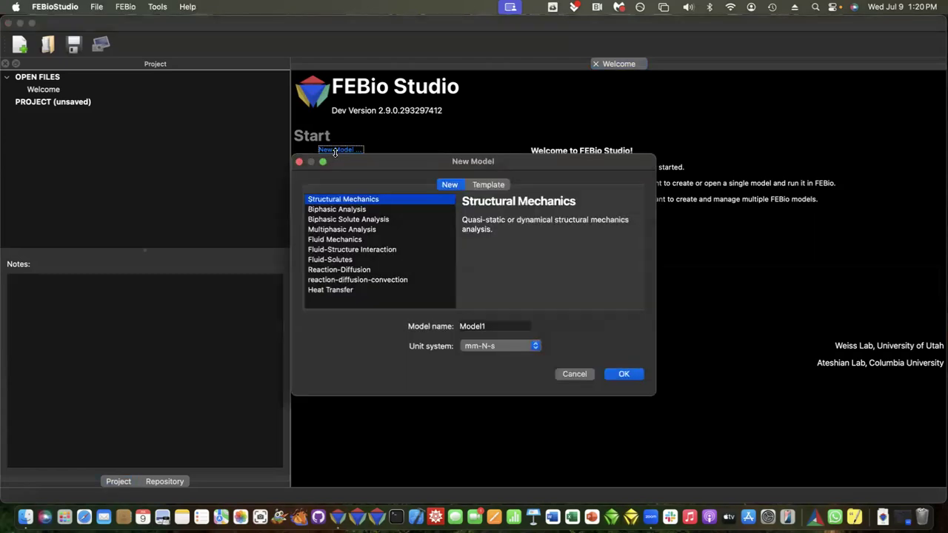
pyautogui.click(621, 373)
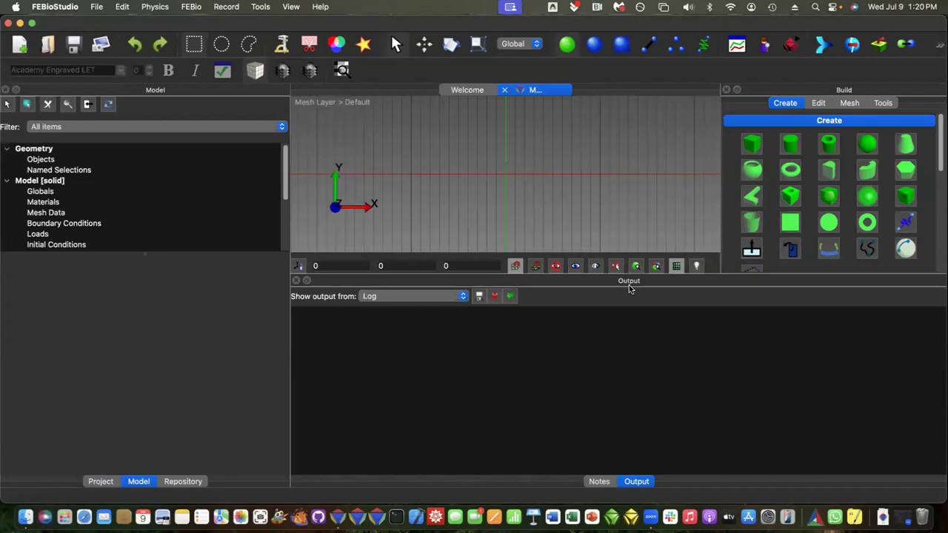
pyautogui.moveTo(634, 272); pyautogui.dragTo(629, 401)
# Step: Import the geometry file cylinder.stl from the Desktop folder into the model
pyautogui.click(96, 7)
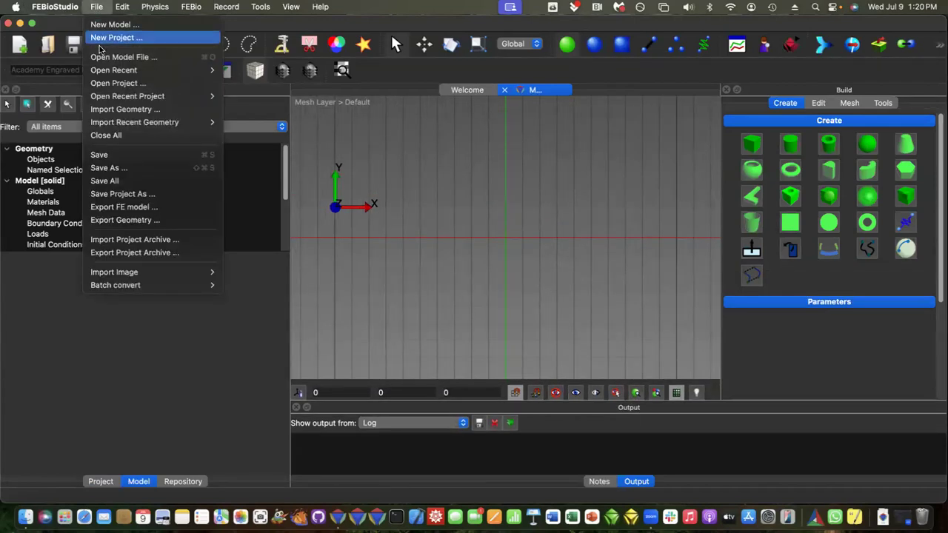
pyautogui.click(447, 246)
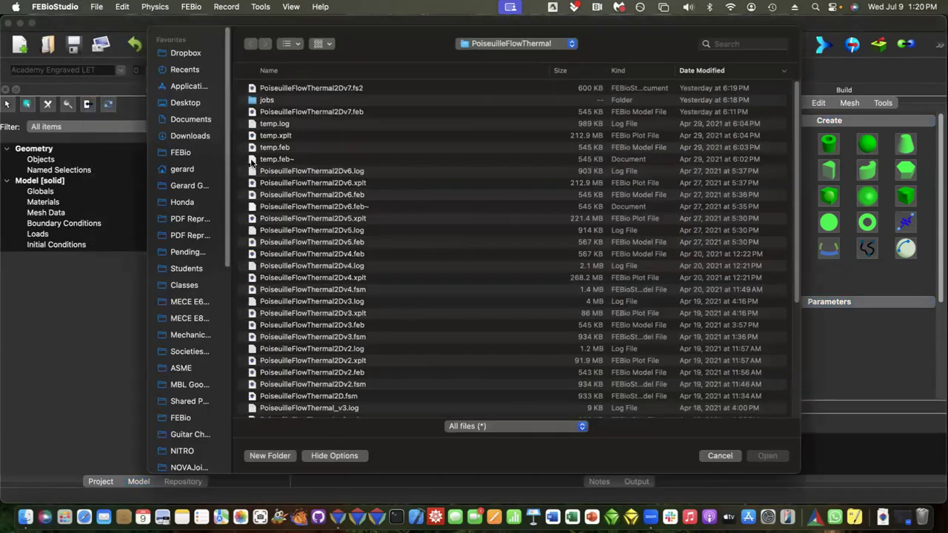
pyautogui.click(199, 102)
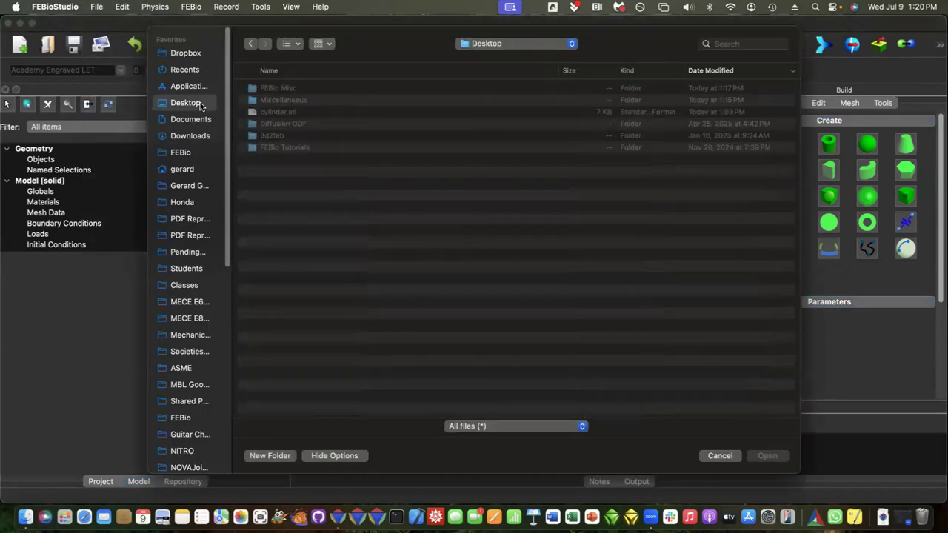
pyautogui.click(279, 112)
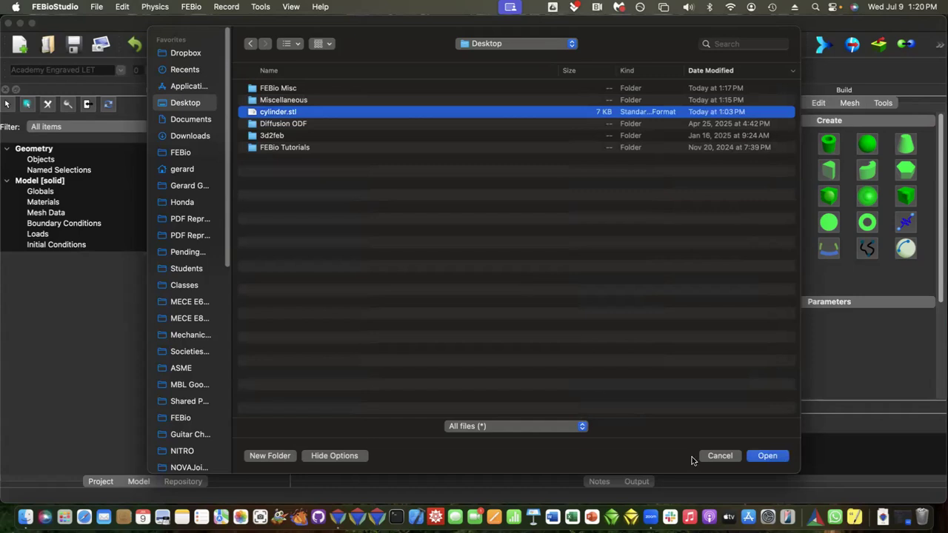
pyautogui.click(767, 456)
pyautogui.moveTo(528, 354); pyautogui.dragTo(517, 324)
pyautogui.click(514, 324)
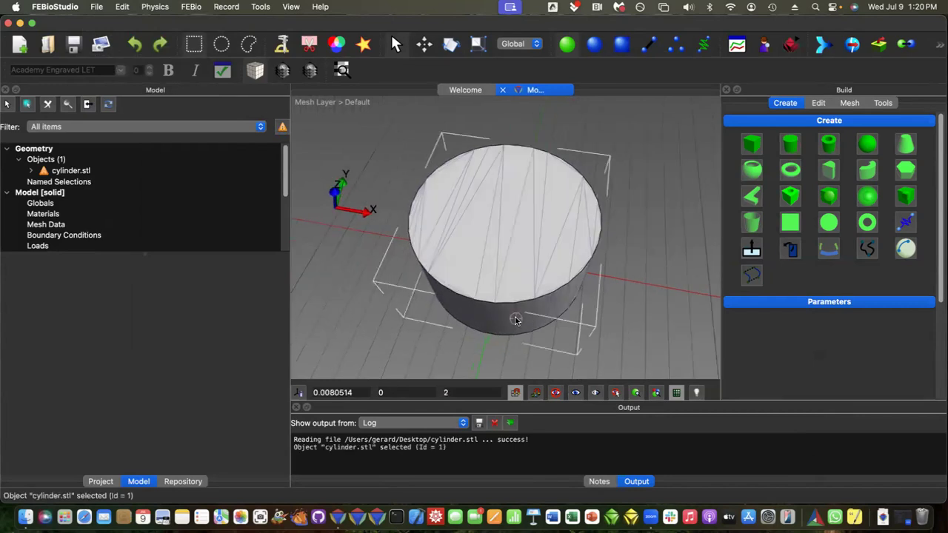
# Step: Remesh the cylinder.stl surface with MMG Remesh, using an element size of 0.5 and a minimum element size of 0.5
pyautogui.click(46, 172)
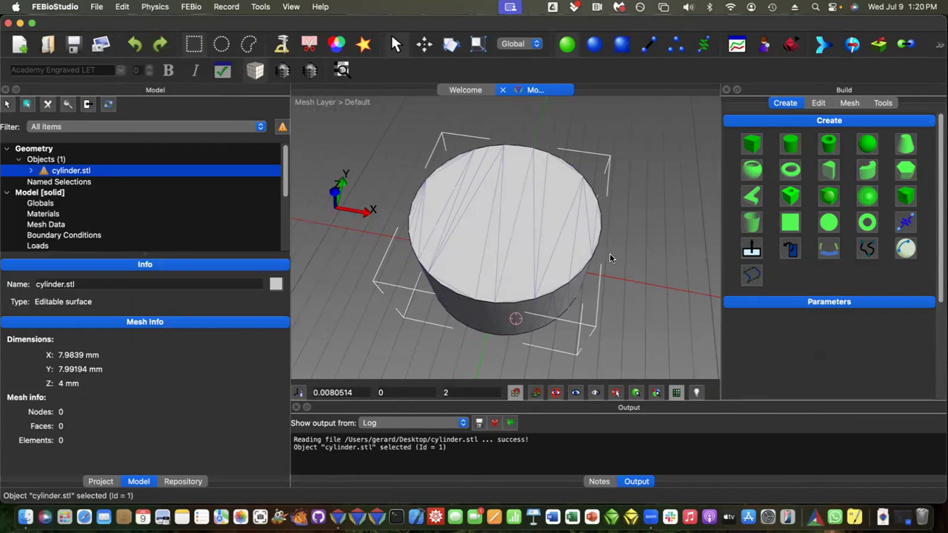
pyautogui.click(819, 103)
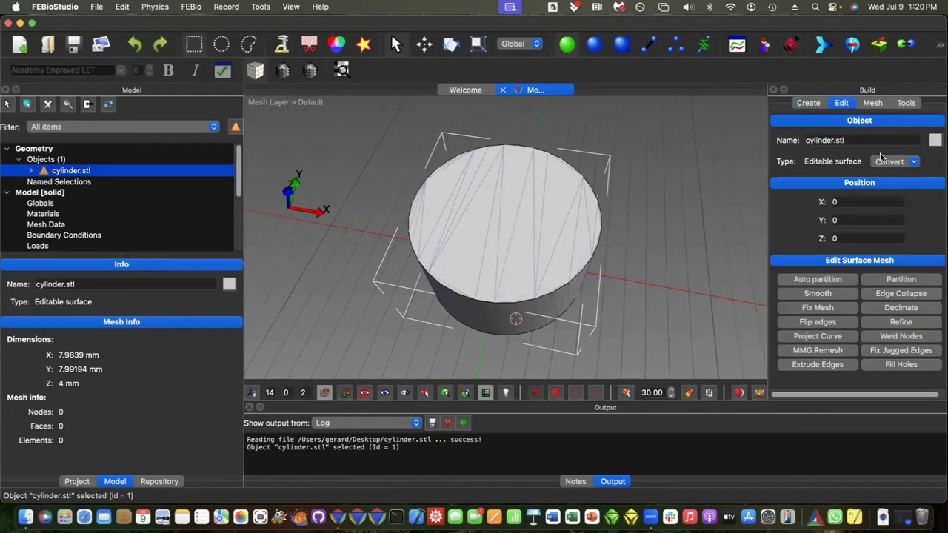
pyautogui.click(870, 105)
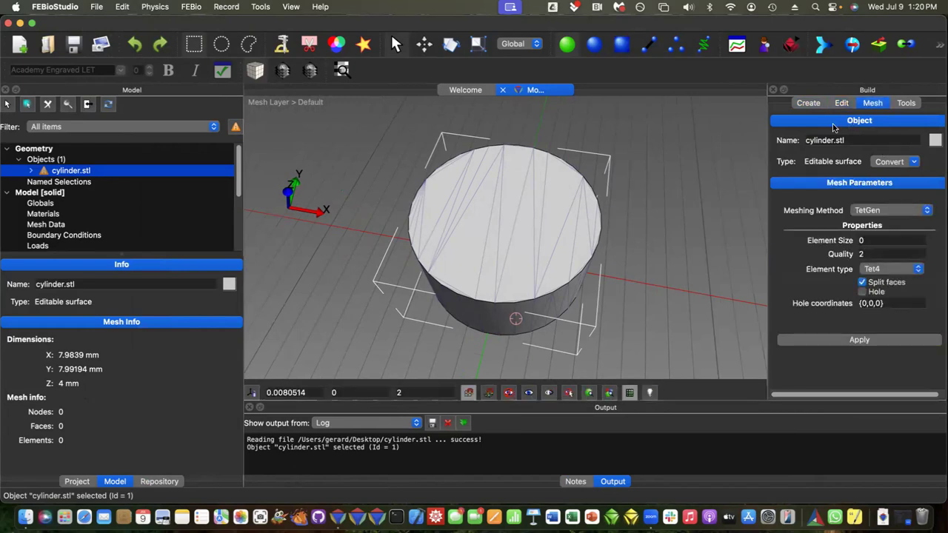
pyautogui.click(839, 103)
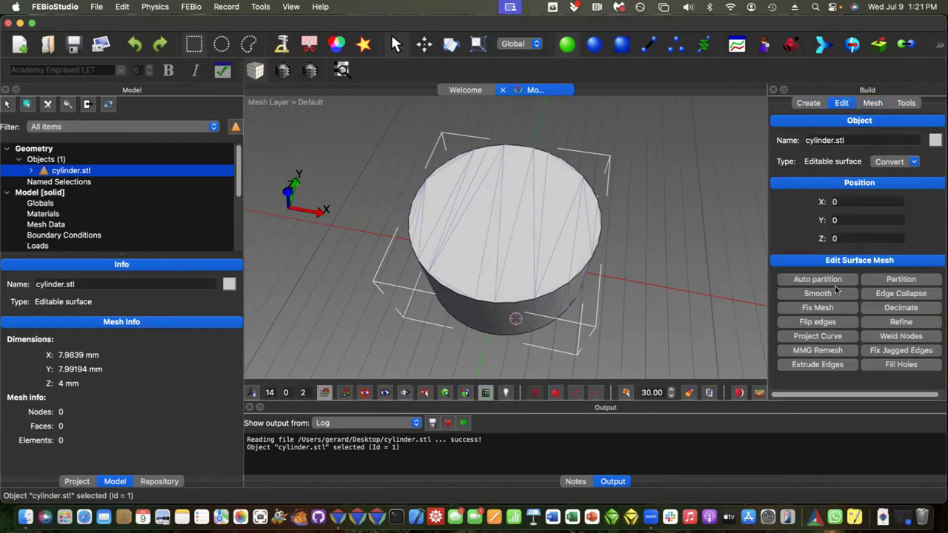
pyautogui.click(819, 351)
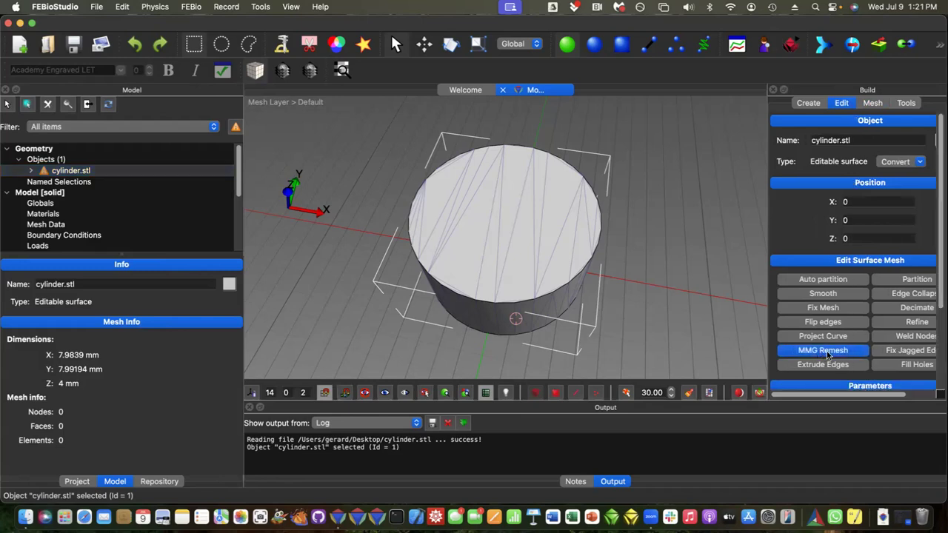
pyautogui.scroll(-5, 862, 296)
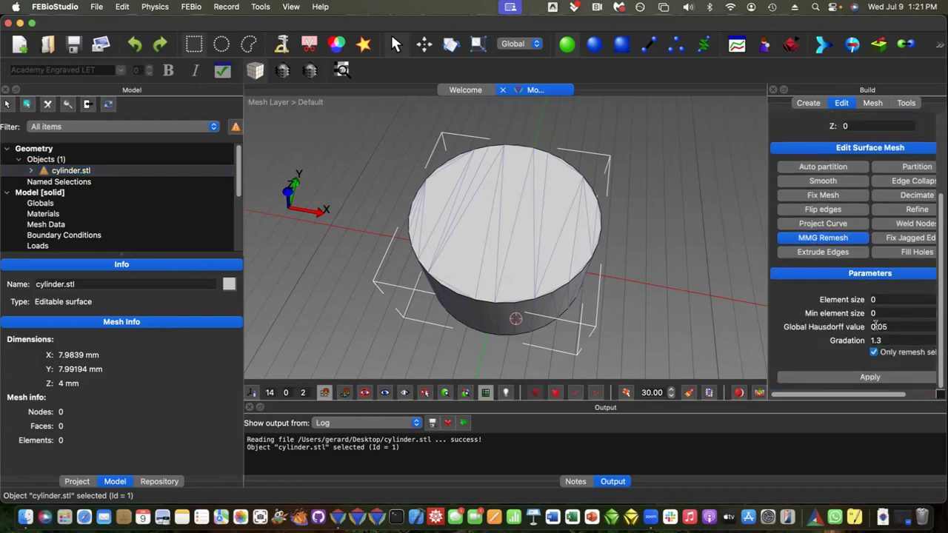
pyautogui.click(882, 301)
pyautogui.write('.5')
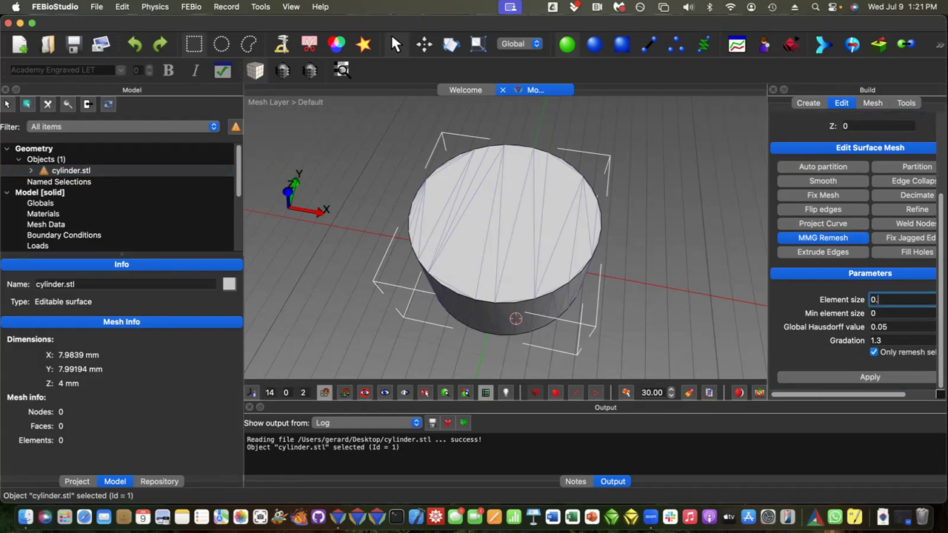
pyautogui.click(881, 313)
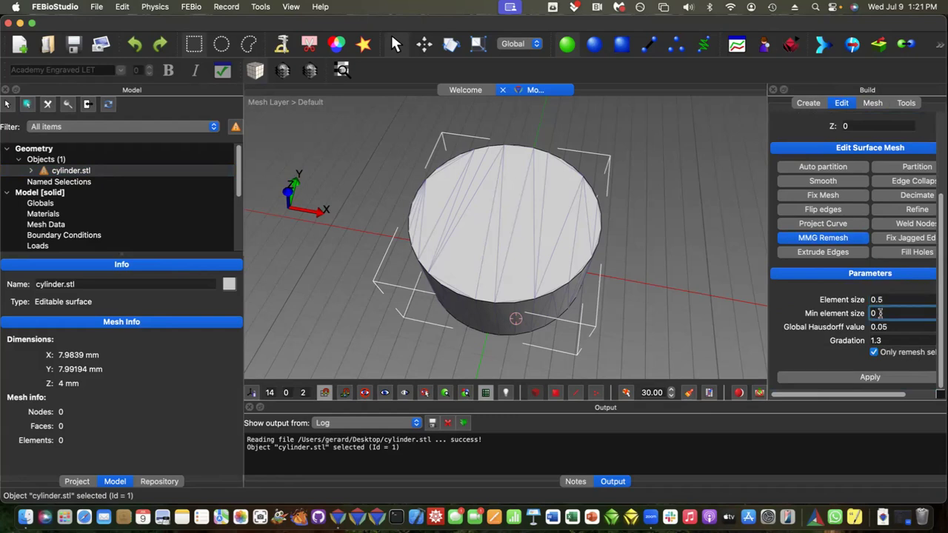
pyautogui.write('.5')
pyautogui.click(859, 377)
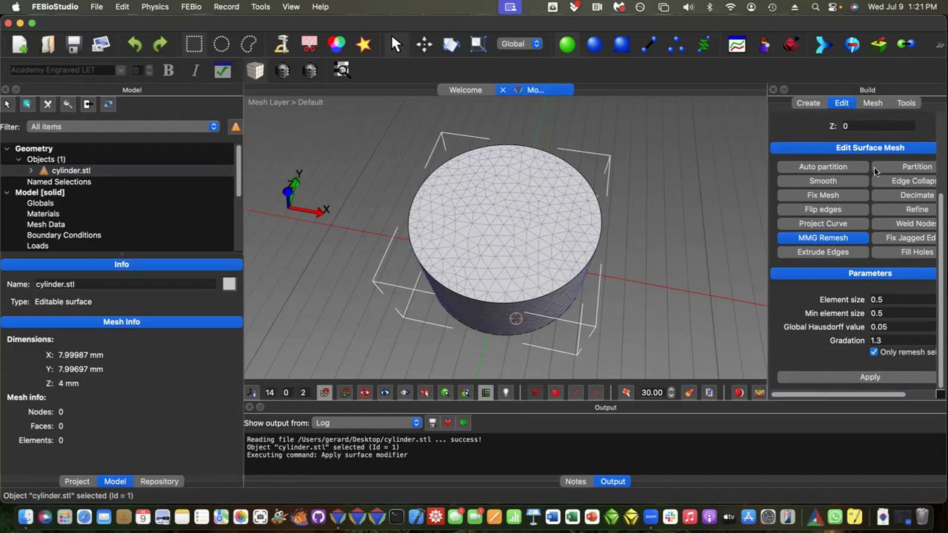
# Step: Convert the remeshed cylinder.stl surface to an editable mesh and show its mesh editing tools
pyautogui.scroll(5, 875, 169)
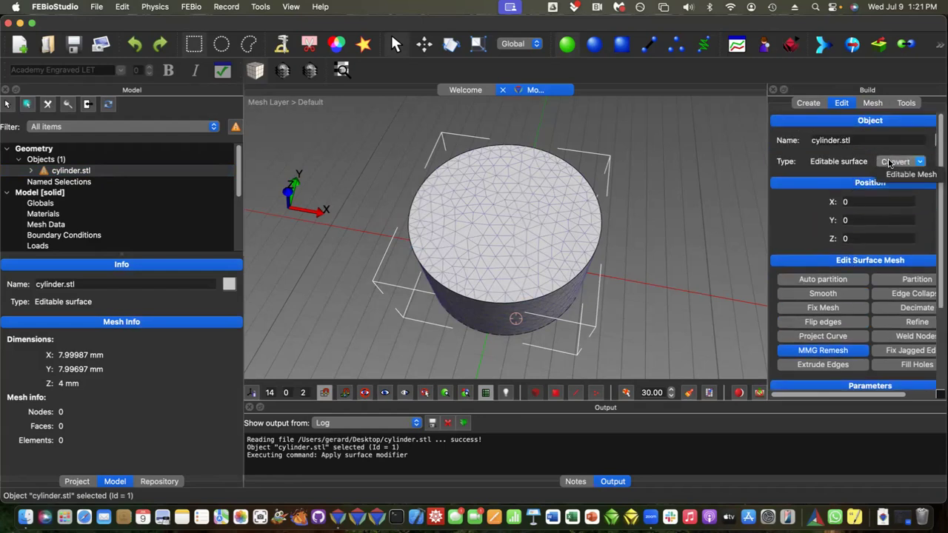
pyautogui.click(908, 174)
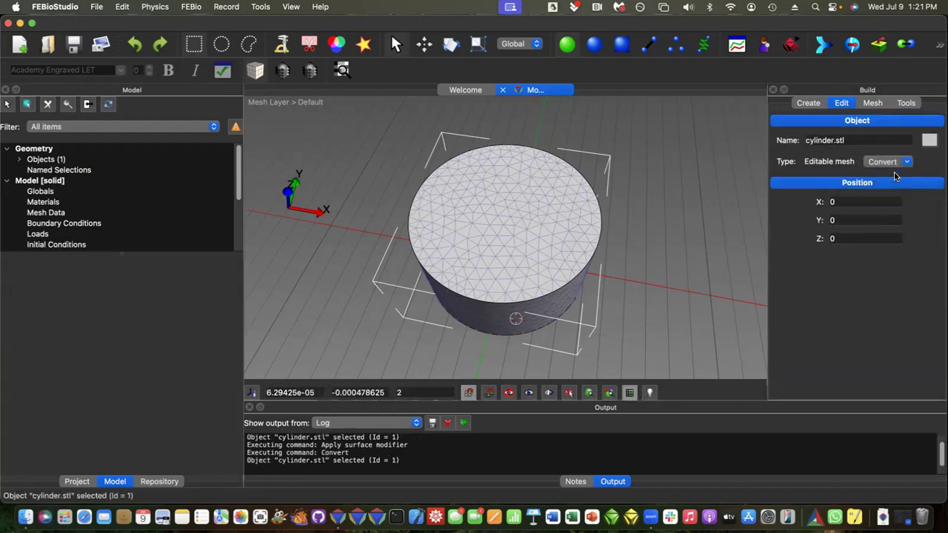
pyautogui.click(872, 103)
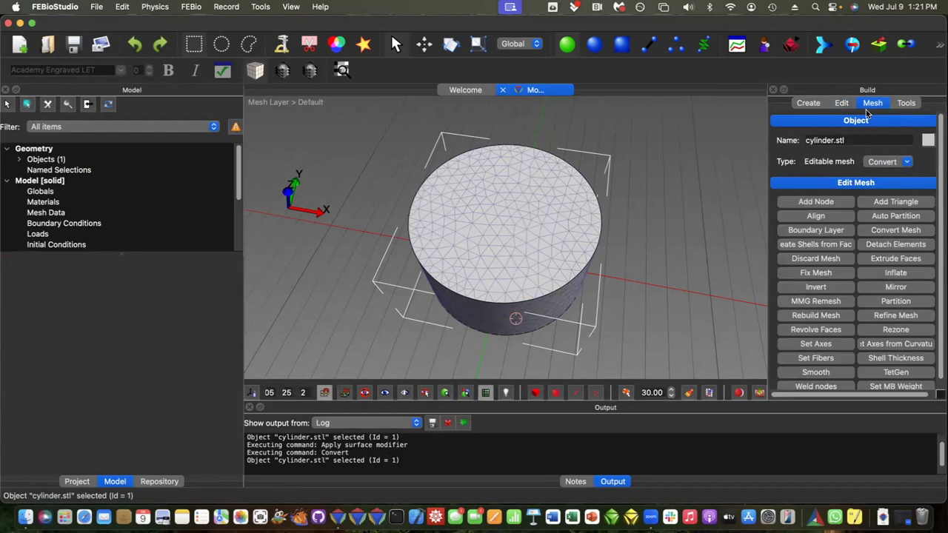
# Step: Select all connected faces of the cylinder's flat top and extract them as a separate object
pyautogui.click(555, 393)
pyautogui.click(627, 393)
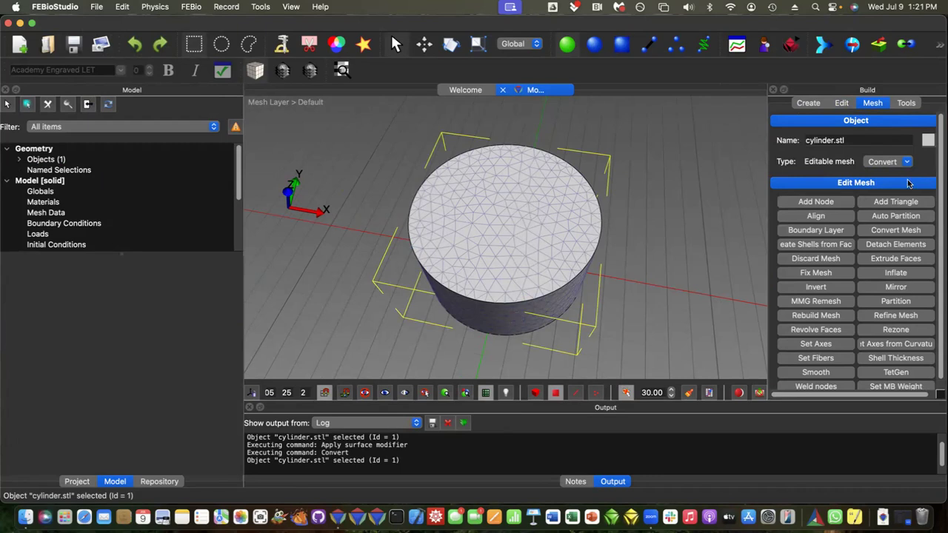
pyautogui.click(876, 161)
pyautogui.click(720, 171)
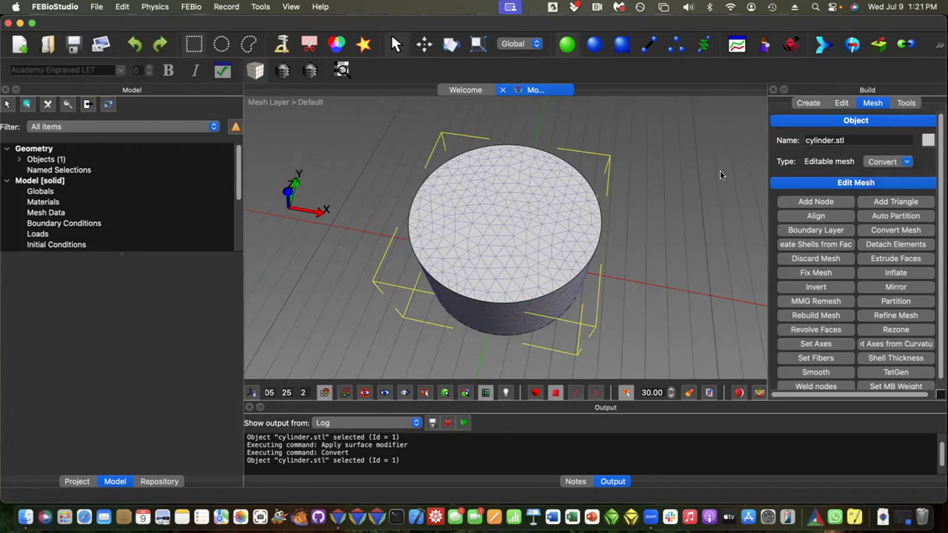
pyautogui.click(492, 241)
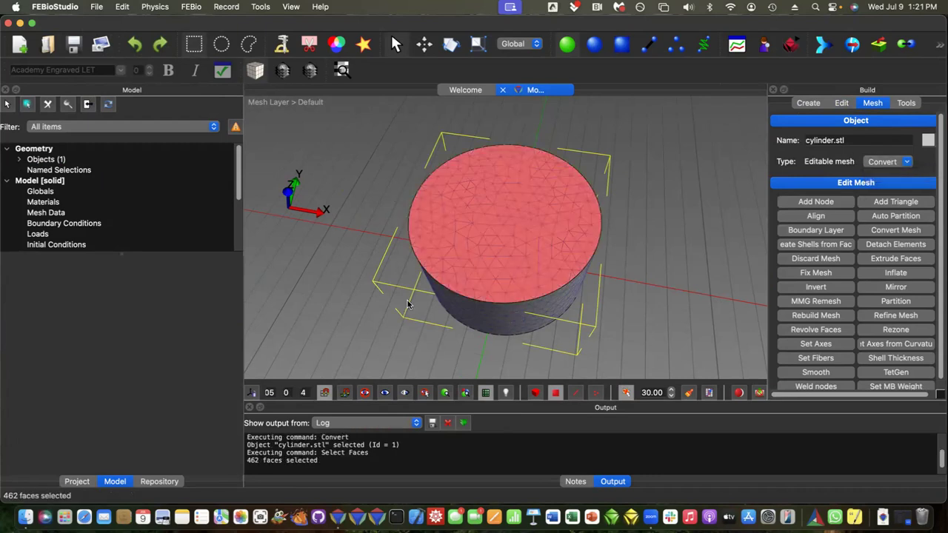
pyautogui.click(881, 46)
pyautogui.click(496, 272)
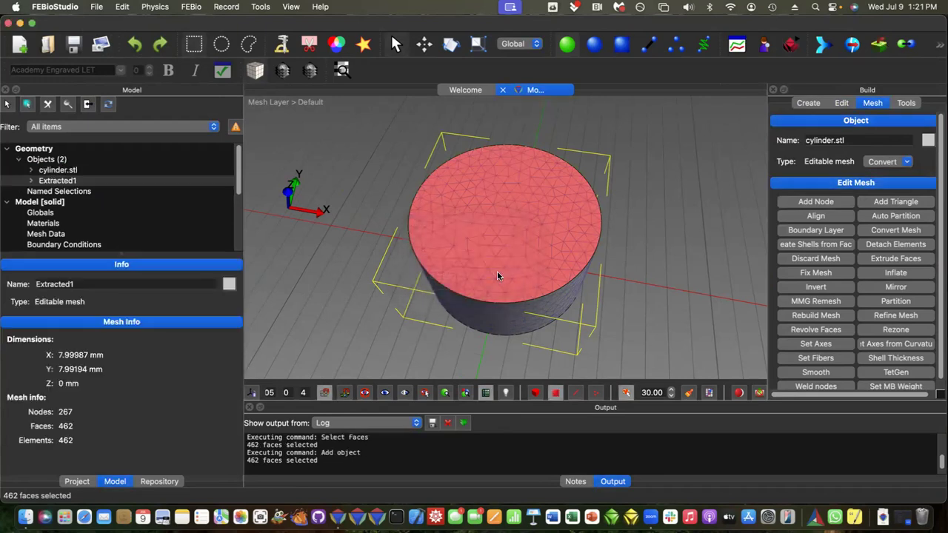
# Step: Delete the original cylinder.stl object from the model
pyautogui.click(59, 170)
pyautogui.rightClick(65, 173)
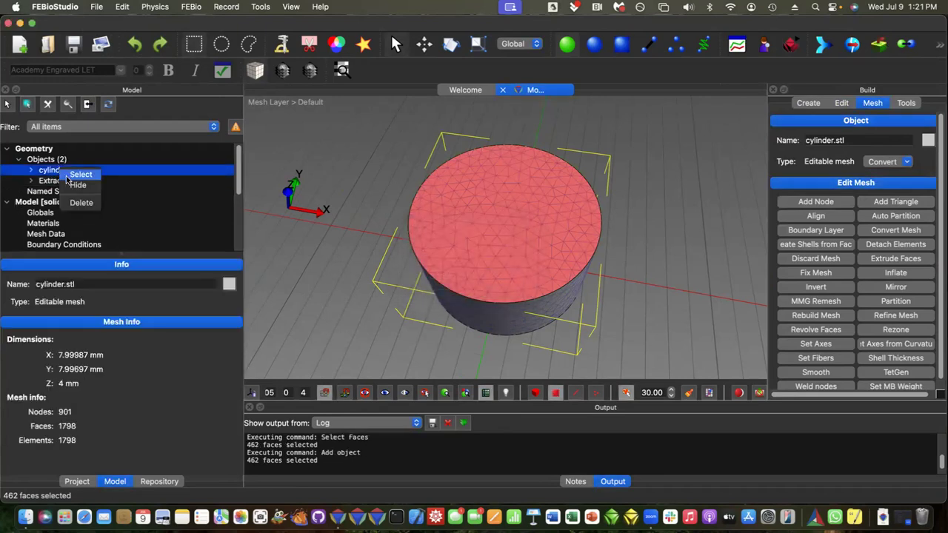
pyautogui.click(80, 202)
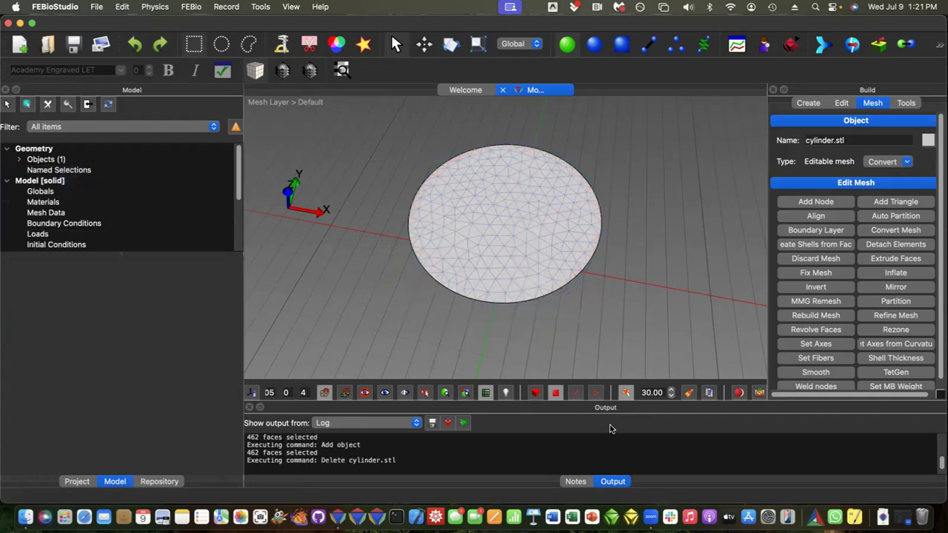
# Step: Select the Extracted1 object and convert its mesh from Tri3 to Quad4 elements
pyautogui.click(19, 160)
pyautogui.click(55, 172)
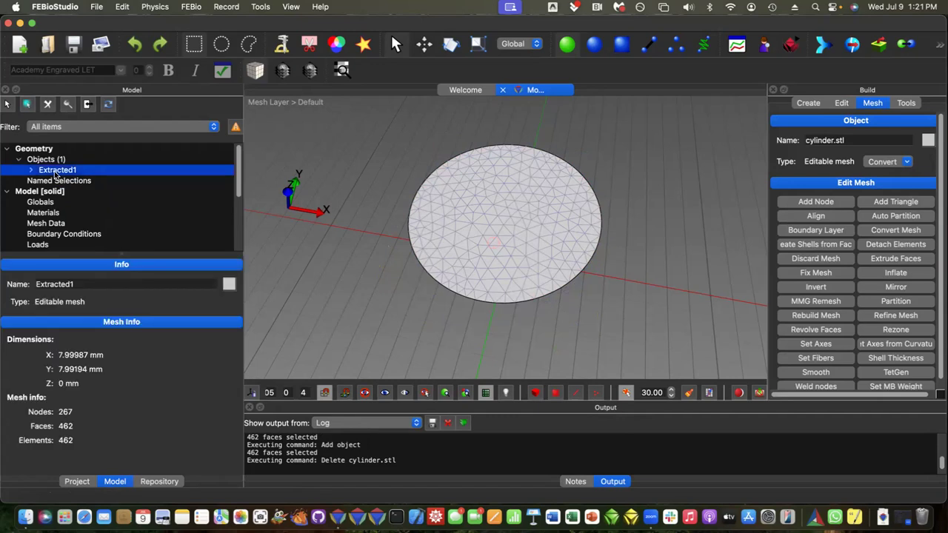
pyautogui.click(6, 105)
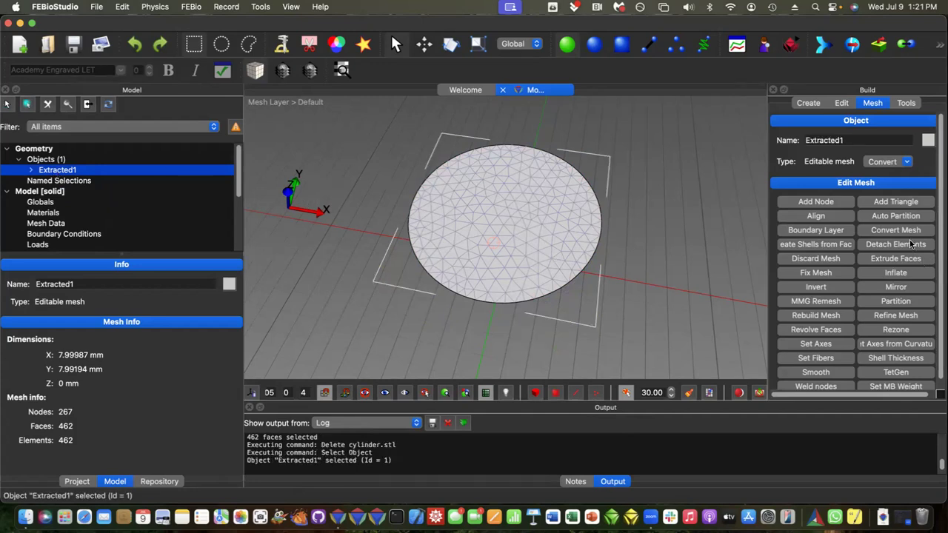
pyautogui.scroll(-1, 901, 326)
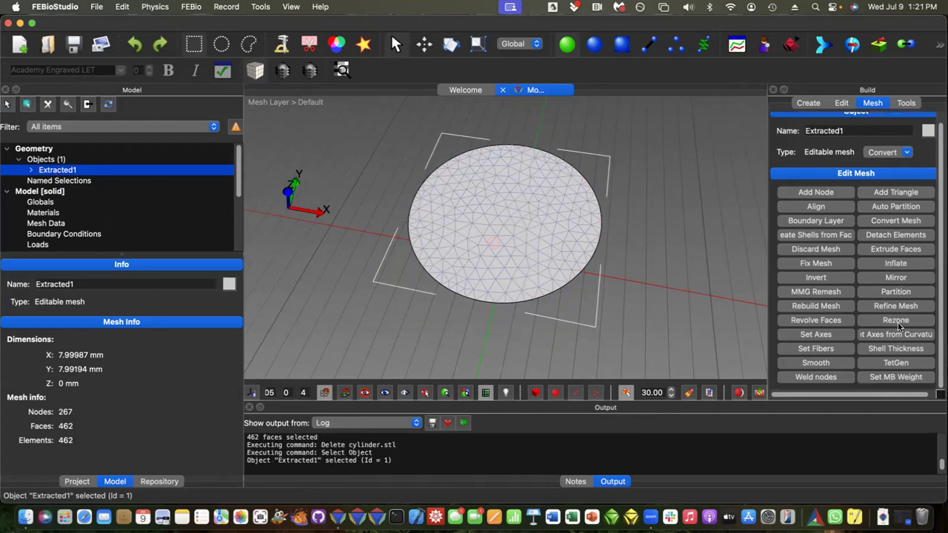
pyautogui.click(897, 220)
pyautogui.scroll(-5, 871, 363)
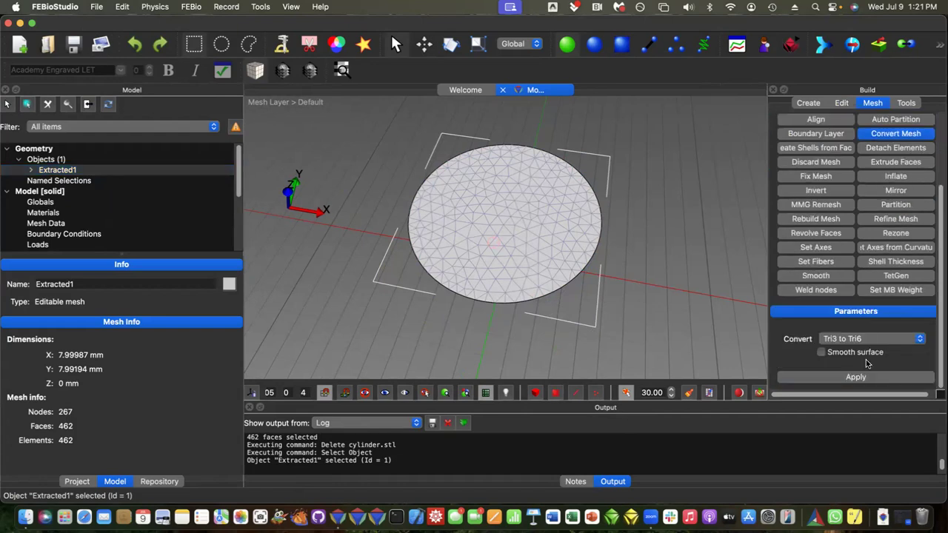
pyautogui.click(857, 340)
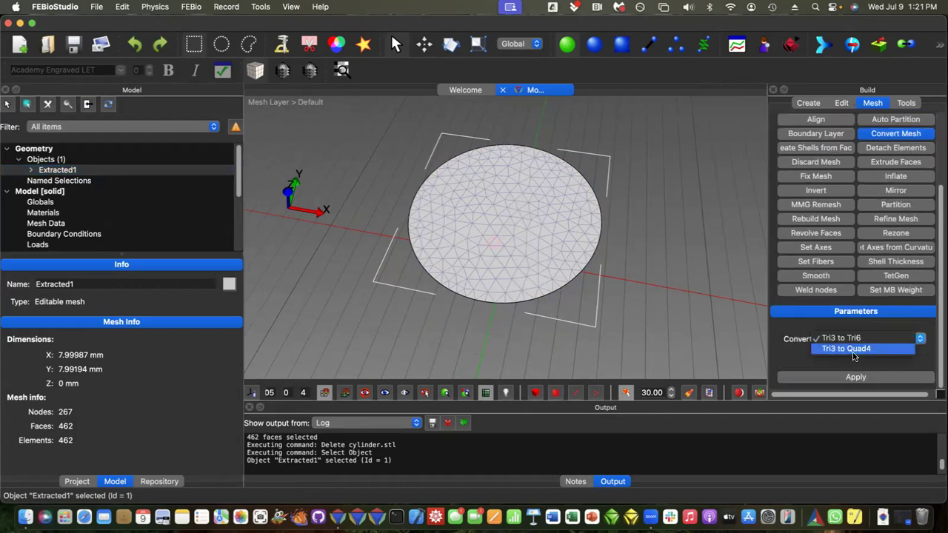
pyautogui.click(847, 349)
pyautogui.click(857, 378)
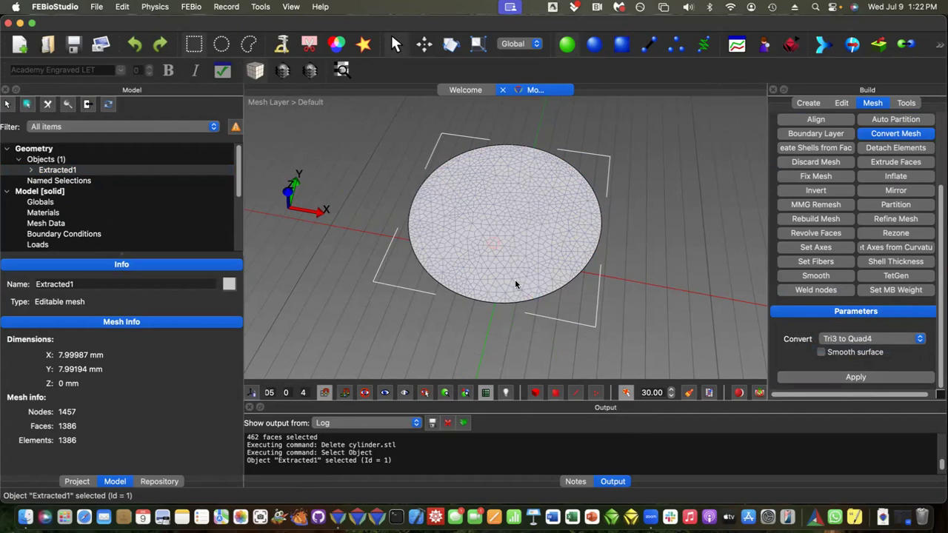
# Step: Save the model to the Desktop as ShellMeshEASfromSTL
pyautogui.click(73, 44)
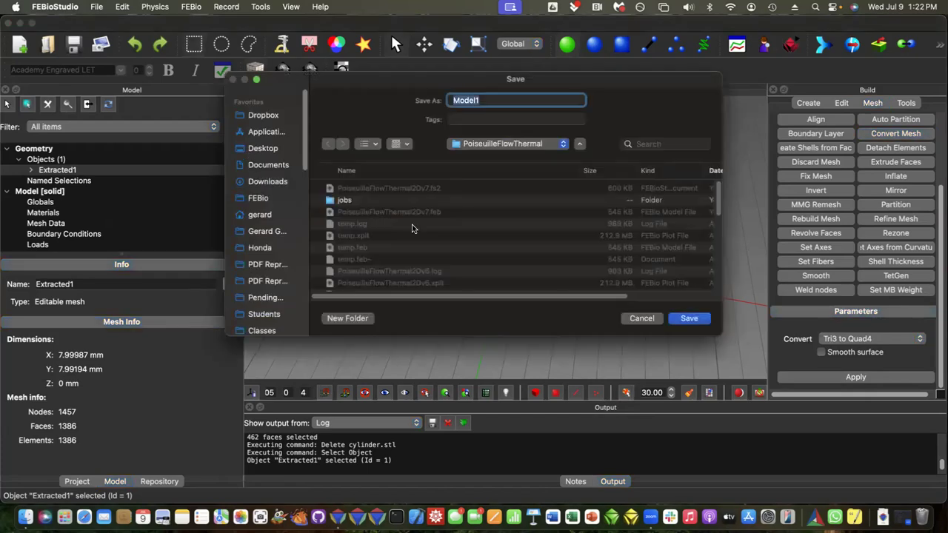
pyautogui.click(256, 148)
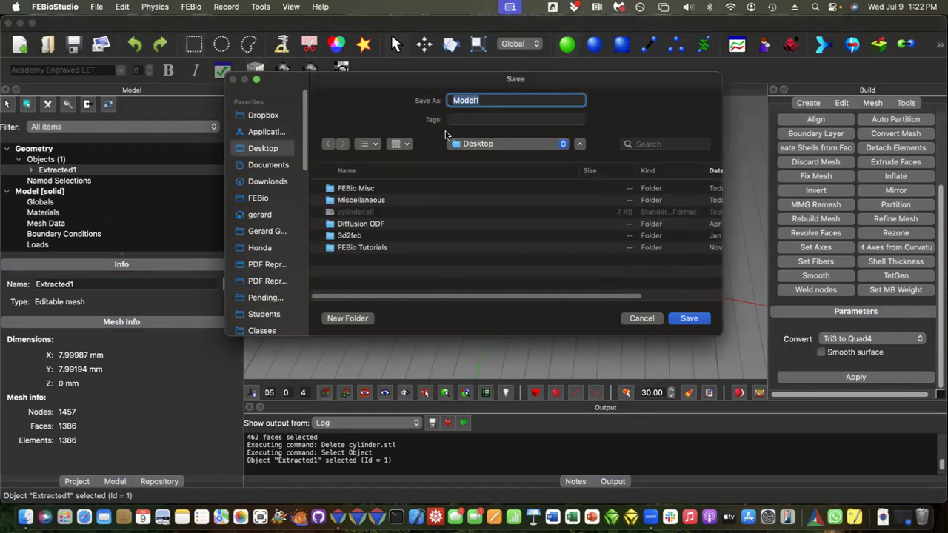
pyautogui.write('ShellMeshEAS')
pyautogui.press('BackSpace')
pyautogui.press('BackSpace')
pyautogui.write('EASfro')
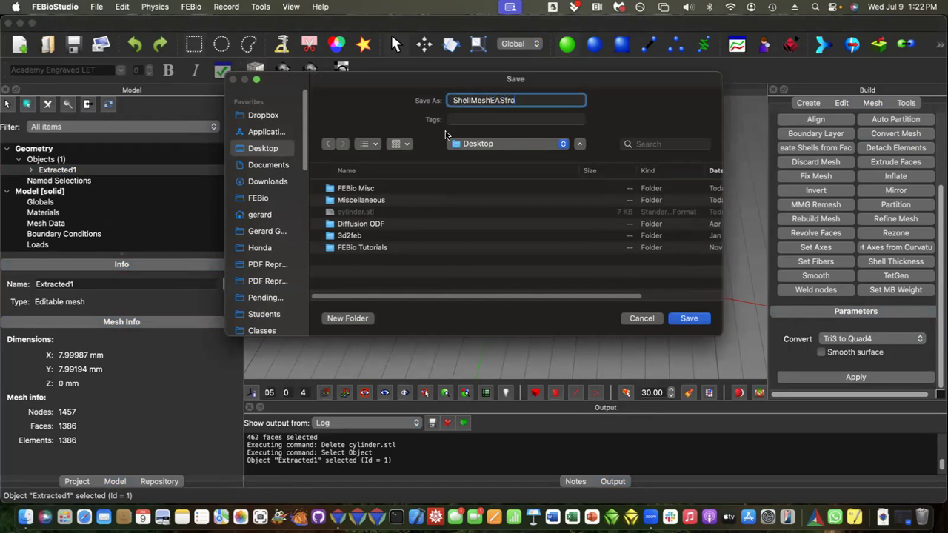
pyautogui.write('mSTL')
pyautogui.click(691, 319)
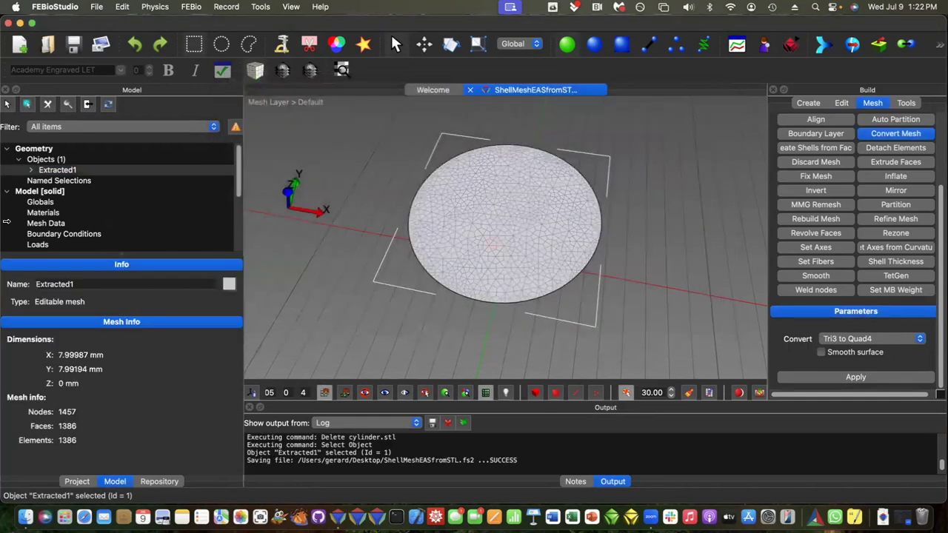
# Step: Add a Holmes-Mow elastic material to the model
pyautogui.click(45, 214)
pyautogui.rightClick(46, 215)
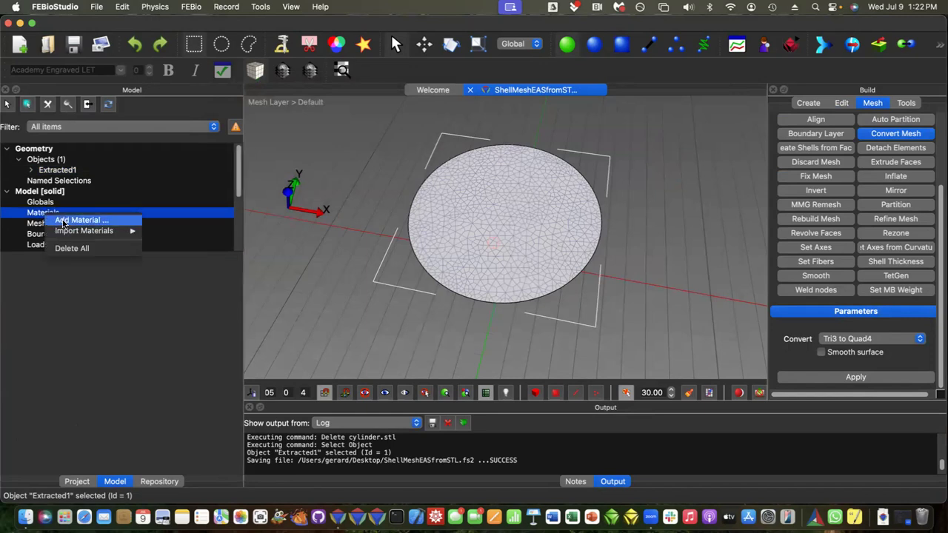
pyautogui.click(62, 221)
pyautogui.write('holmes')
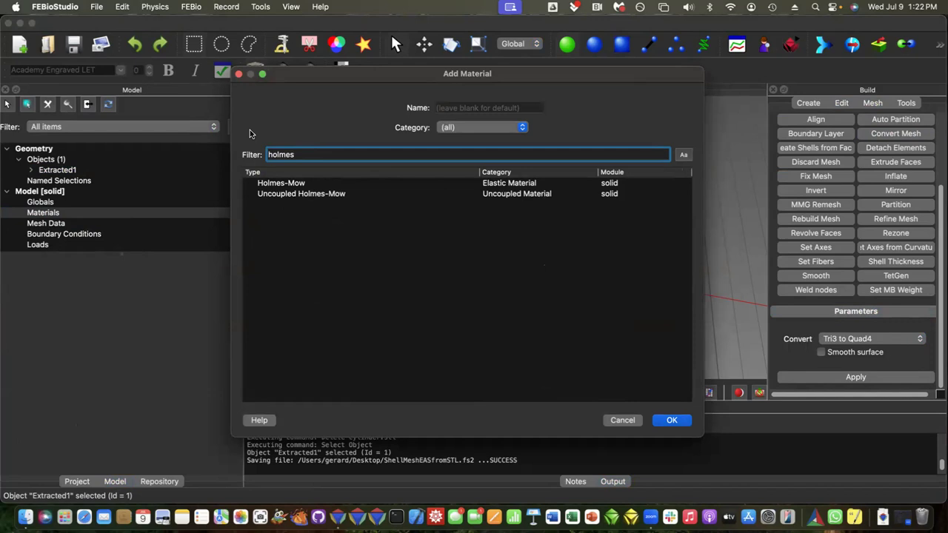
pyautogui.click(282, 184)
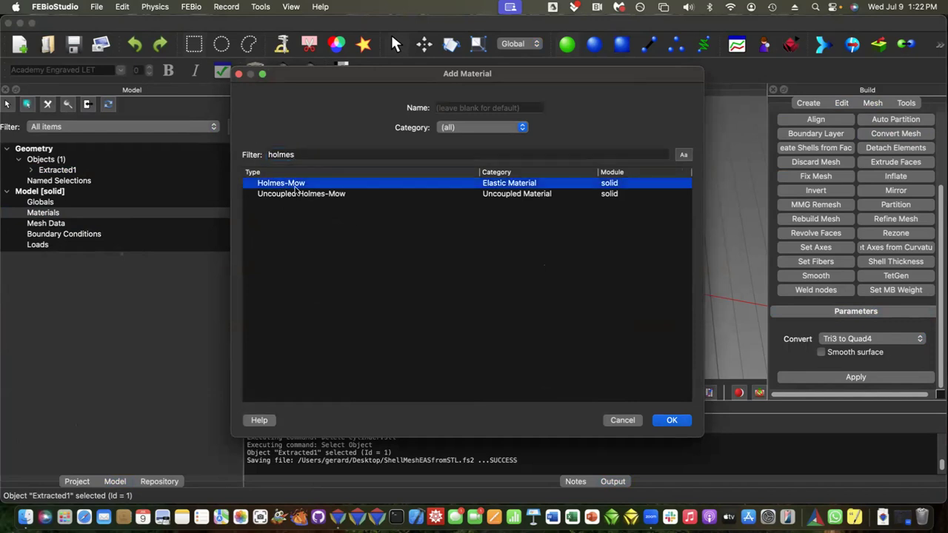
pyautogui.click(672, 421)
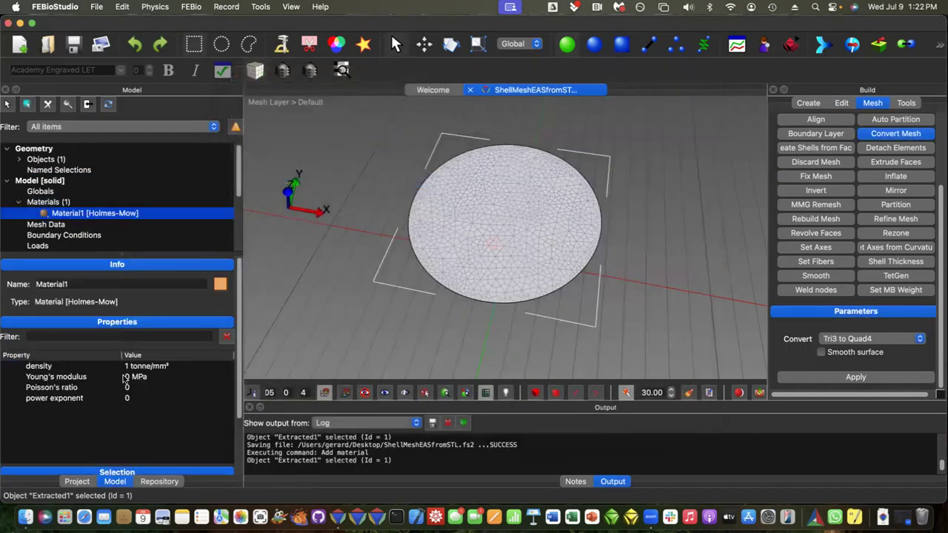
# Step: Set the Holmes-Mow material's Young's modulus to 10 MPa, Poisson's ratio to 0.3 and power exponent to 2
pyautogui.doubleClick(125, 377)
pyautogui.write('10')
pyautogui.press('Tab')
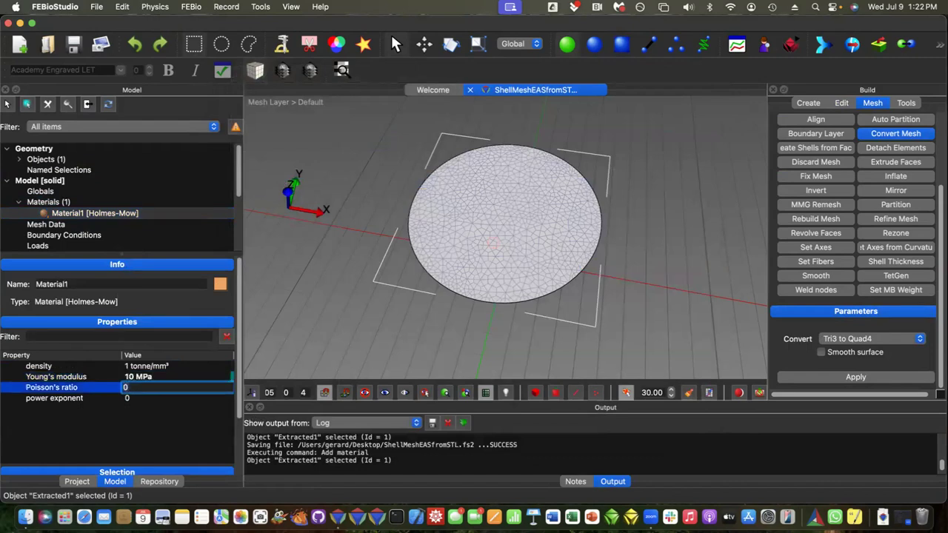
pyautogui.write('0.3')
pyautogui.press('Tab')
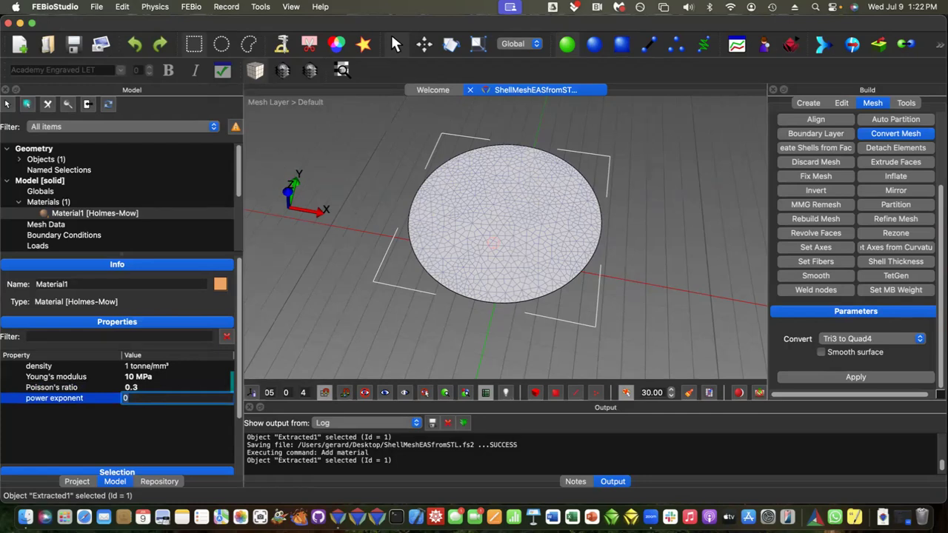
pyautogui.write('2')
pyautogui.press('Return')
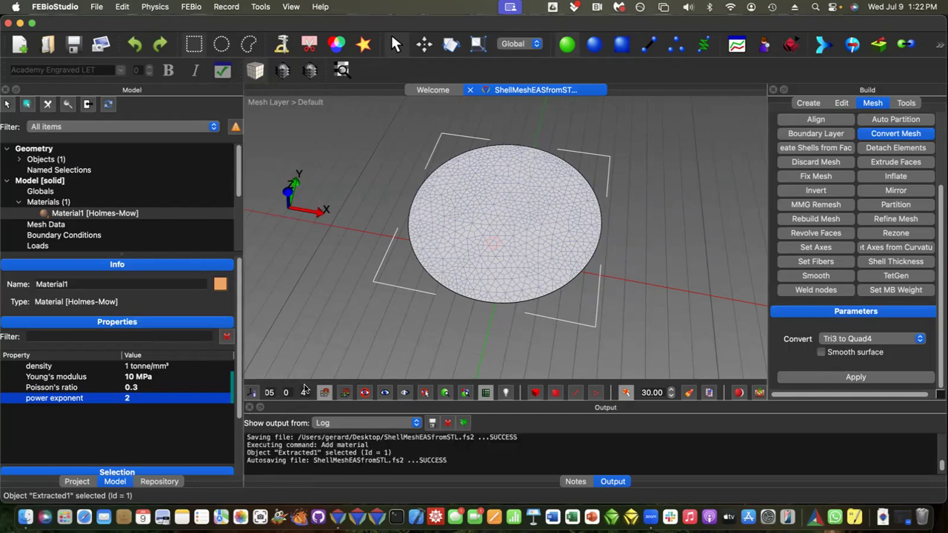
# Step: Assign the Holmes-Mow material to the selected Extracted1 disk and save the model
pyautogui.click(166, 472)
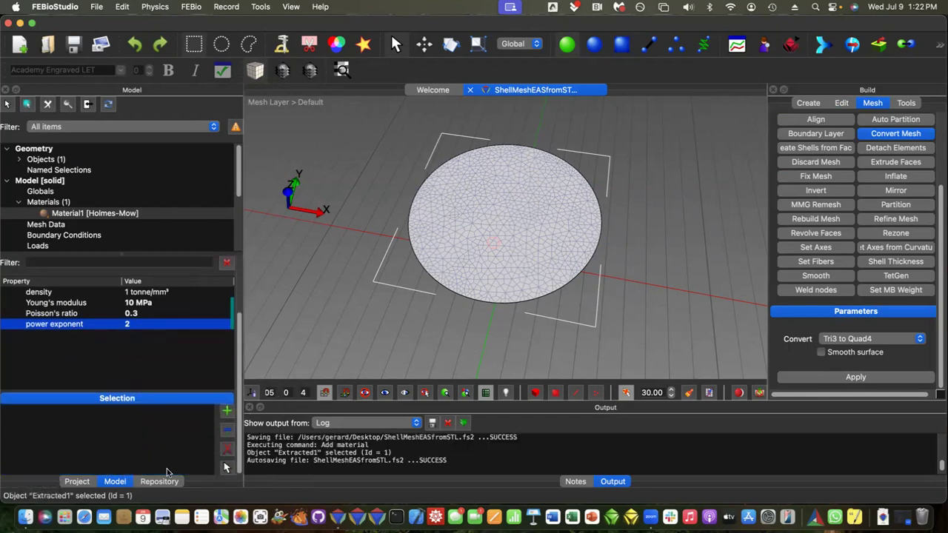
pyautogui.click(227, 412)
pyautogui.click(74, 44)
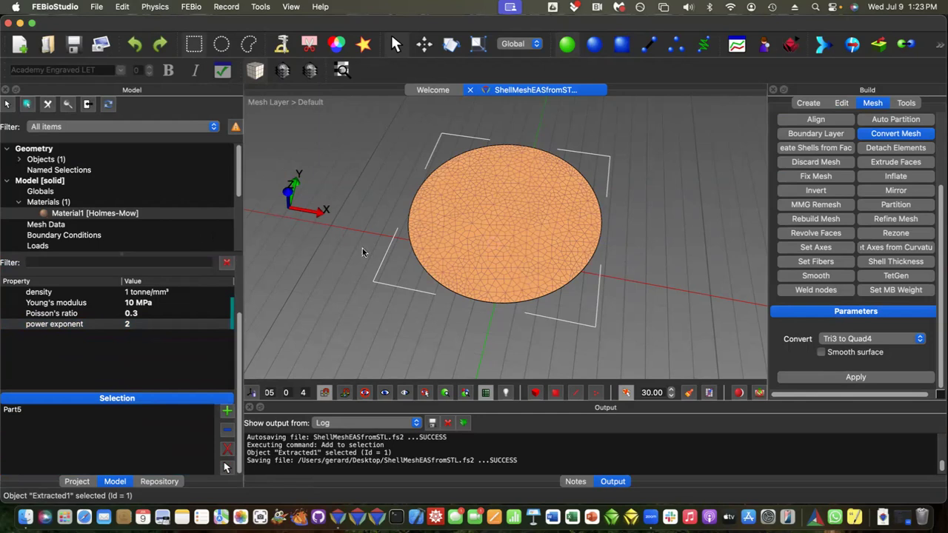
# Step: Set Extracted1's shell part to the elastic-shell-eas formulation with a shell thickness of 0.1, and save the model
pyautogui.click(19, 160)
pyautogui.click(30, 169)
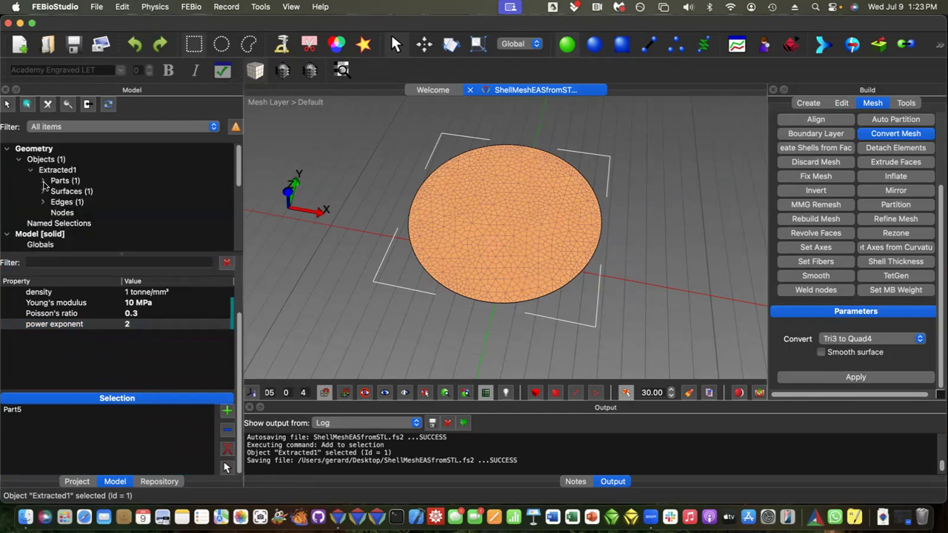
pyautogui.click(43, 180)
pyautogui.click(78, 191)
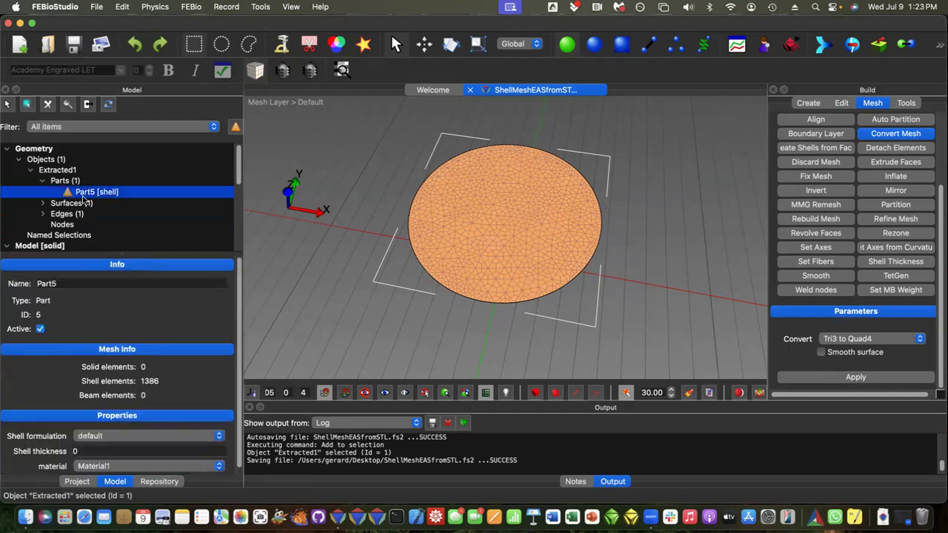
pyautogui.click(105, 439)
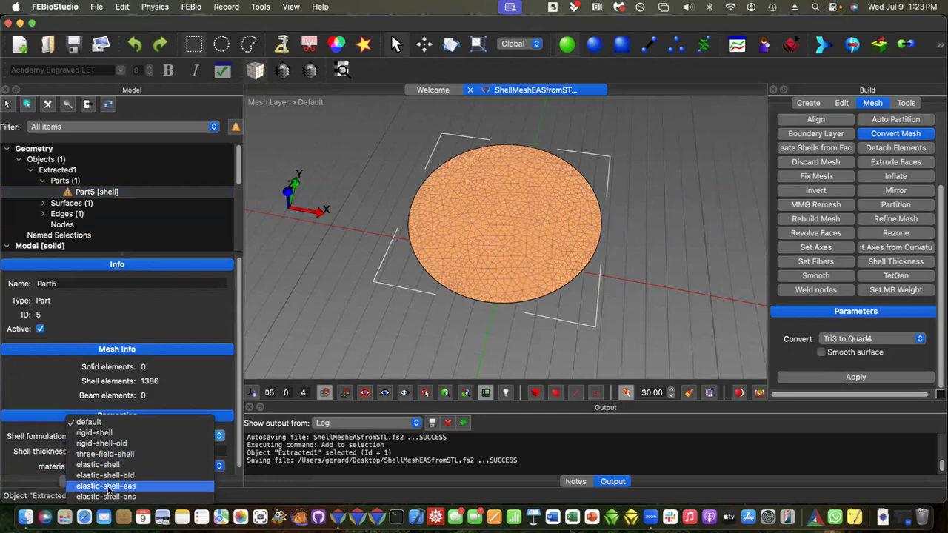
pyautogui.click(108, 489)
pyautogui.click(79, 452)
pyautogui.write('.1')
pyautogui.press('Return')
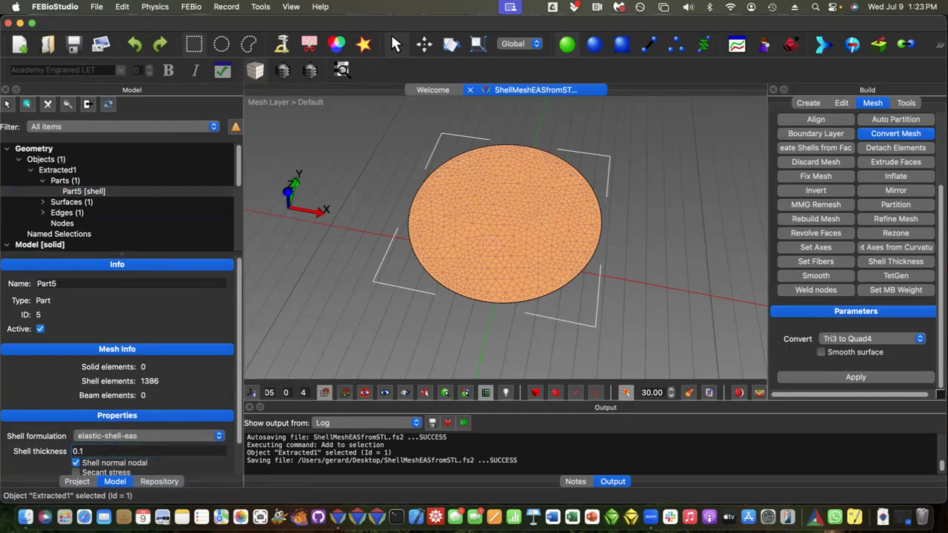
pyautogui.click(74, 46)
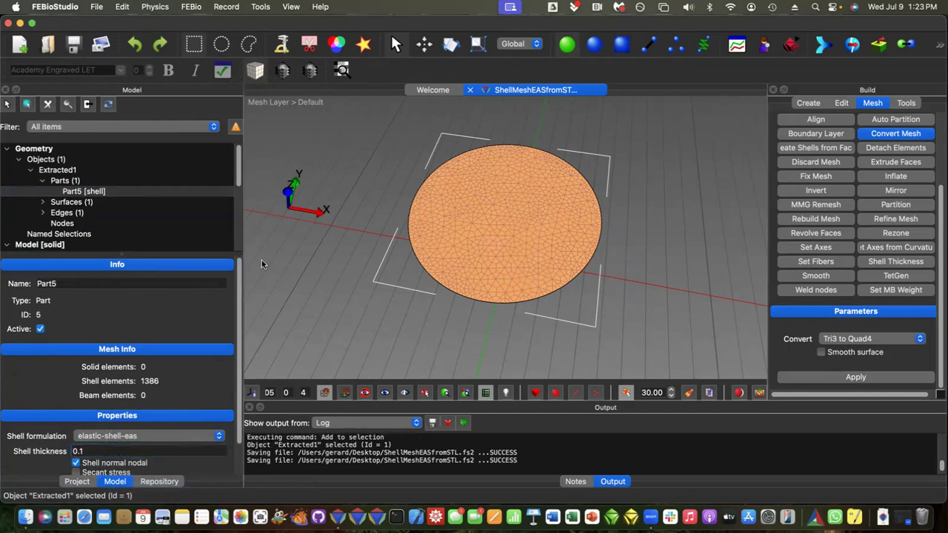
# Step: Add a zero displacement boundary condition on the disk's outer edge, fixing x-, y- and z-displacement
pyautogui.click(645, 45)
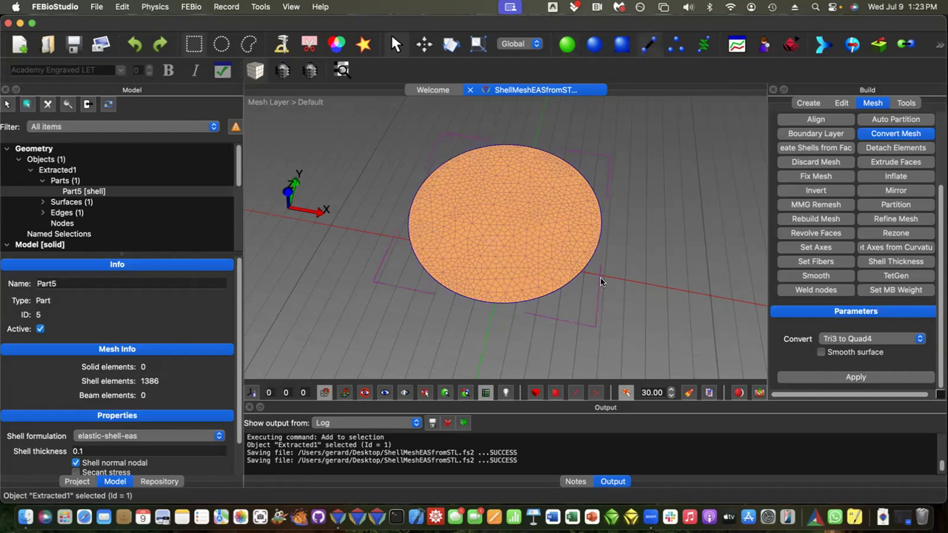
pyautogui.click(553, 295)
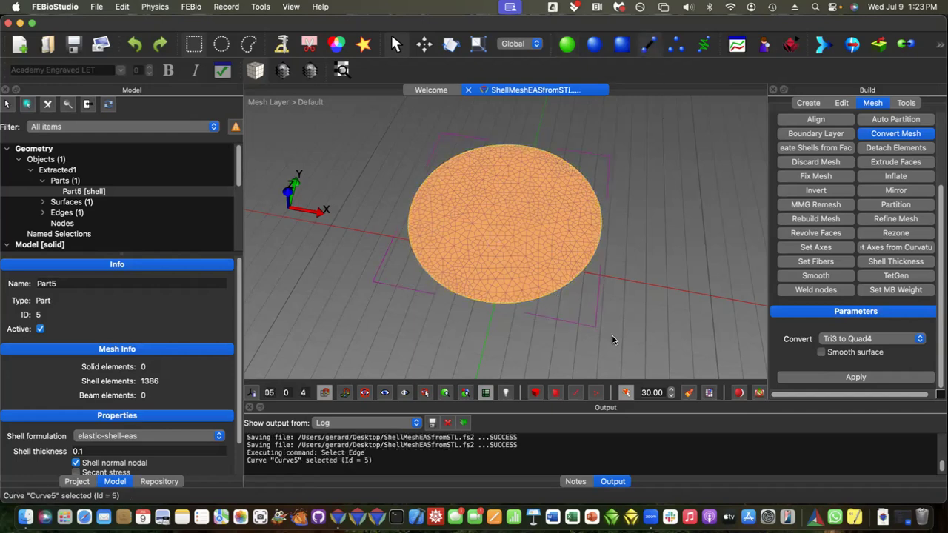
pyautogui.press('super+b')
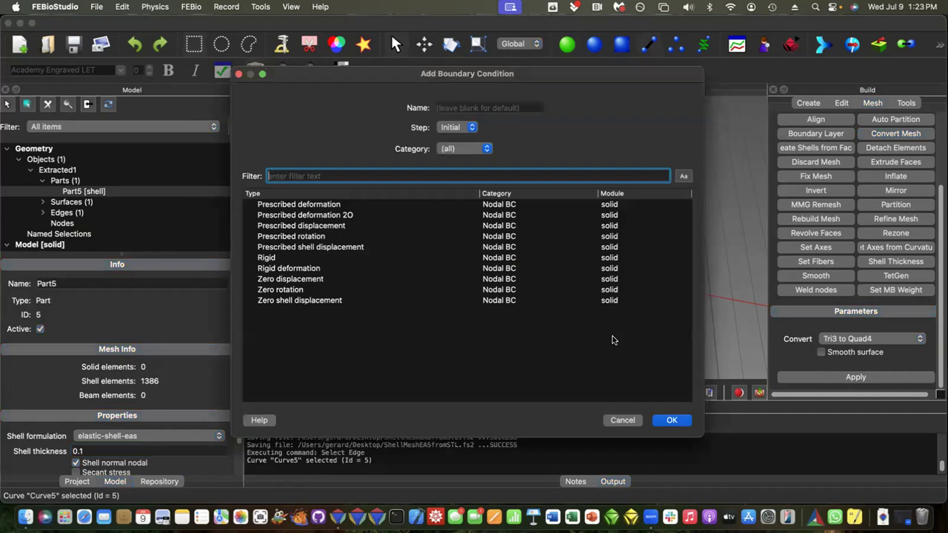
pyautogui.write('z')
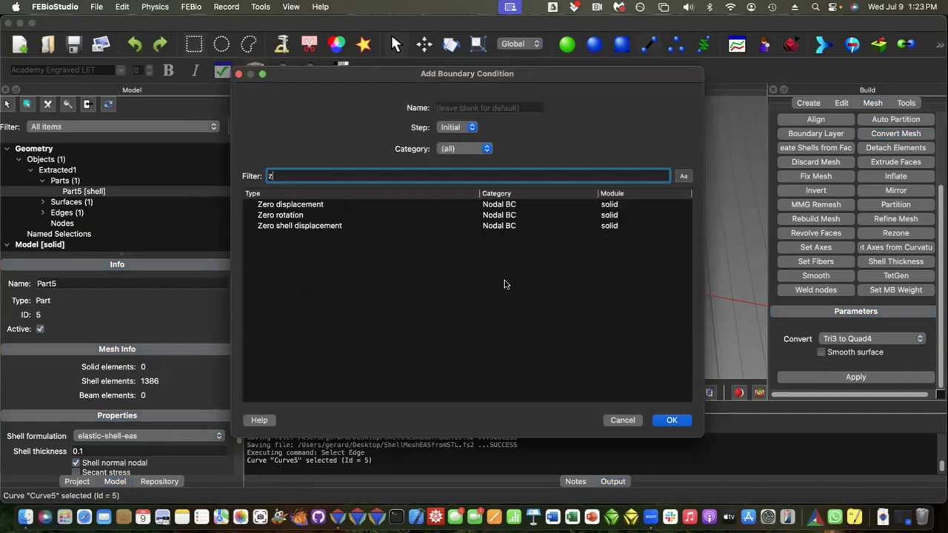
pyautogui.click(278, 204)
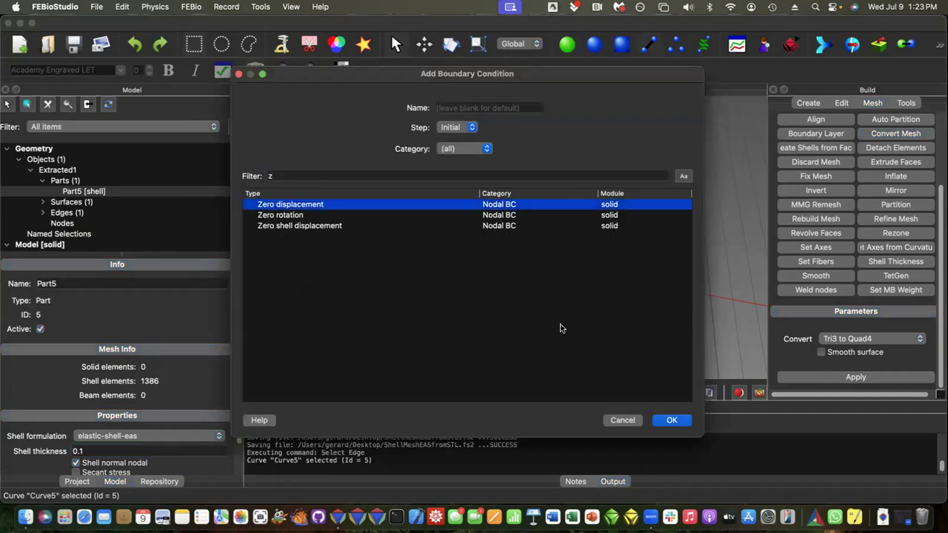
pyautogui.click(672, 421)
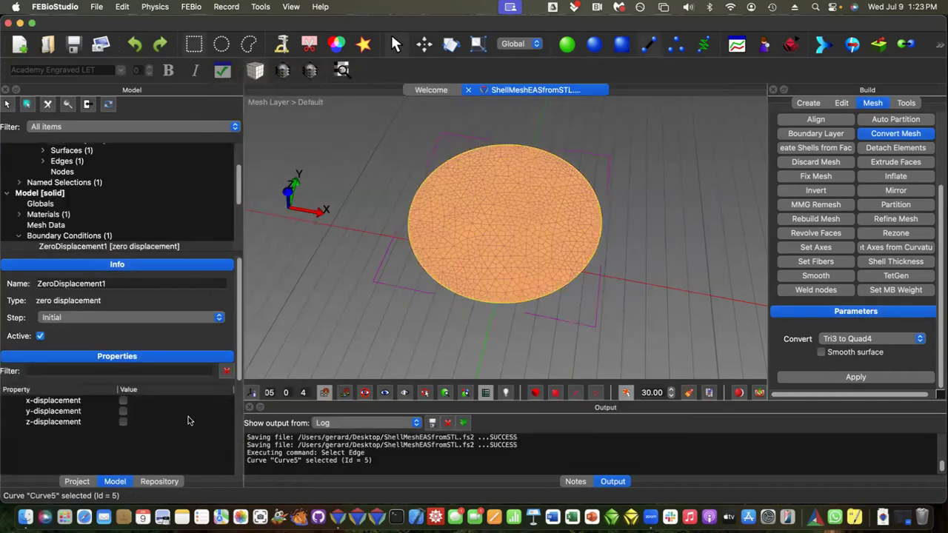
pyautogui.click(123, 400)
pyautogui.click(123, 411)
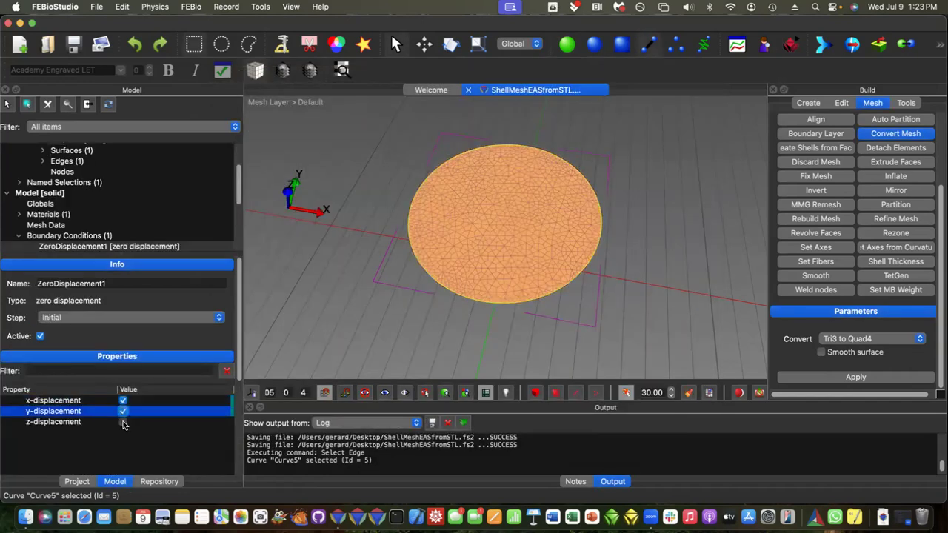
pyautogui.click(123, 421)
# Step: Add a zero shell displacement boundary condition on the same edge, fixing sx-, sy- and sz-displacement, and clear the selection
pyautogui.press('super+b')
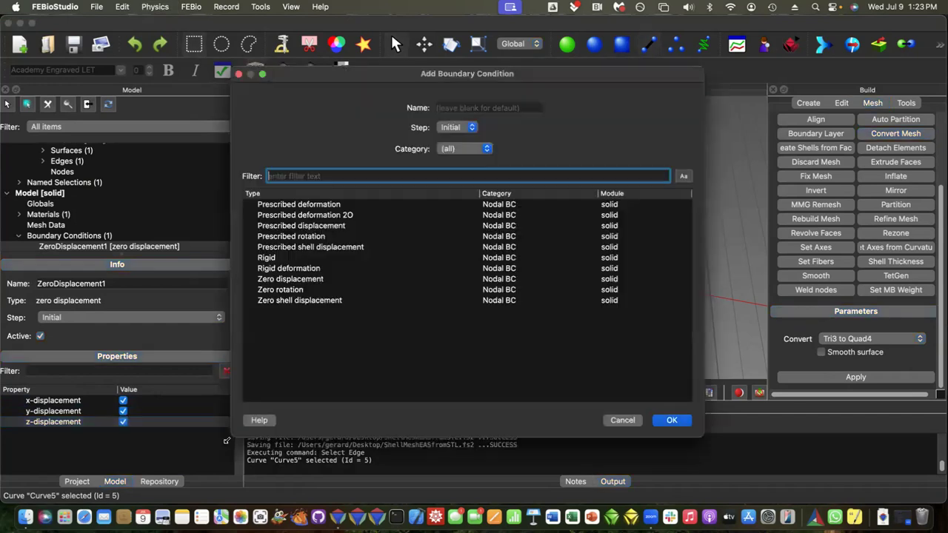
pyautogui.write('z')
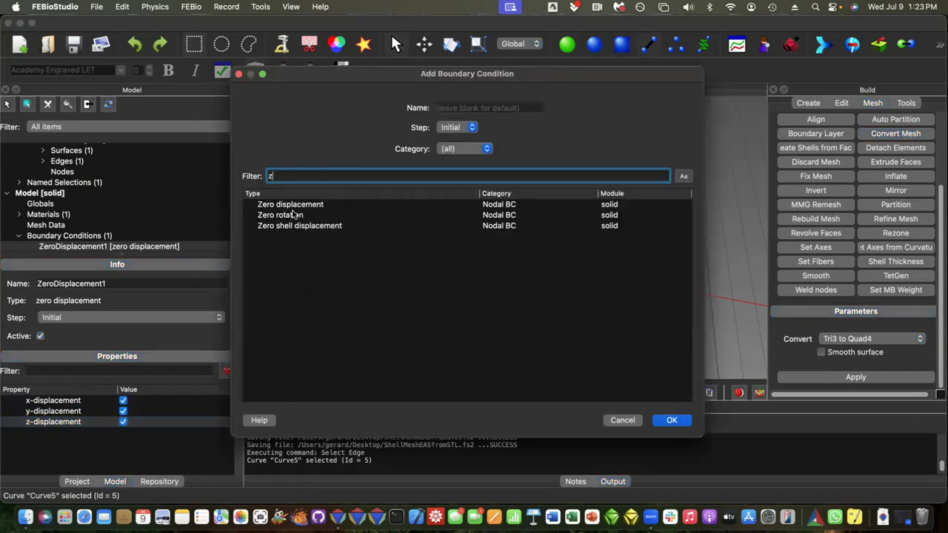
pyautogui.click(296, 226)
pyautogui.click(672, 420)
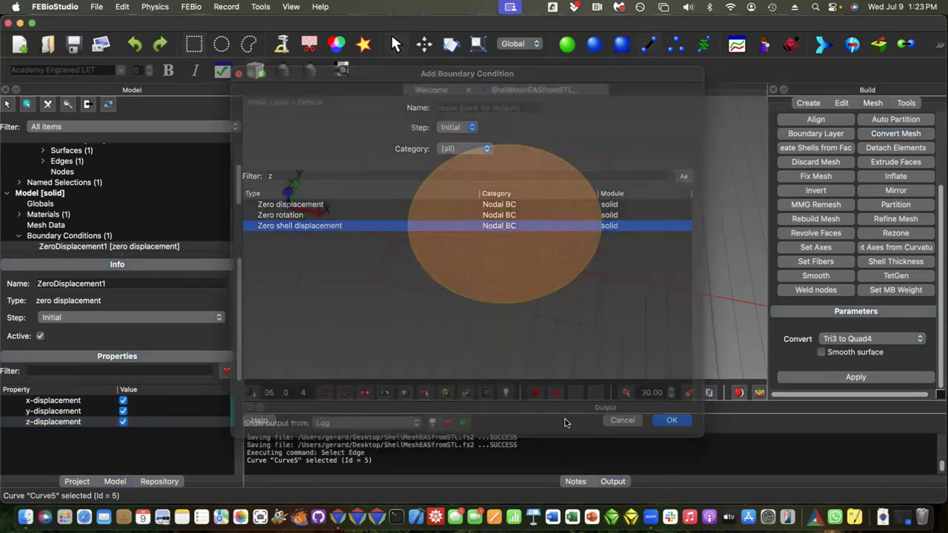
pyautogui.click(123, 401)
pyautogui.click(123, 412)
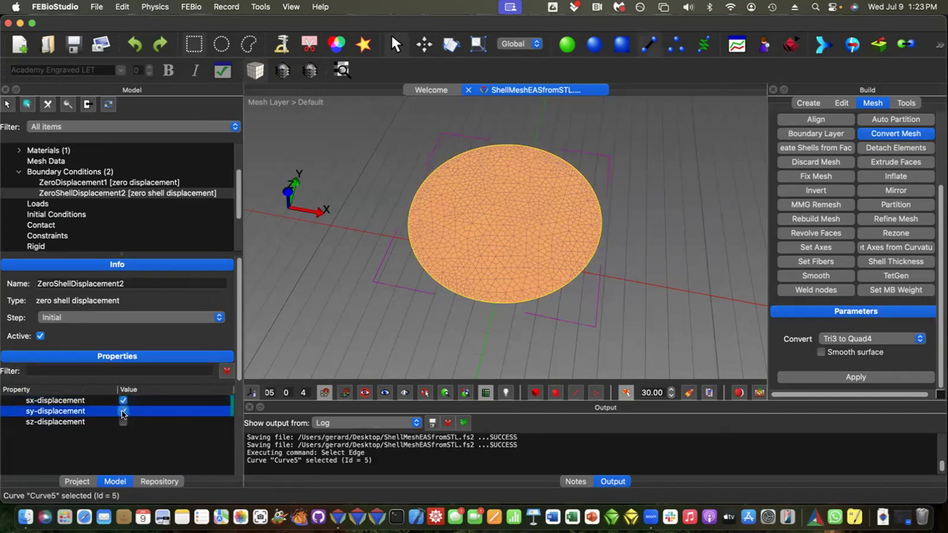
pyautogui.click(123, 422)
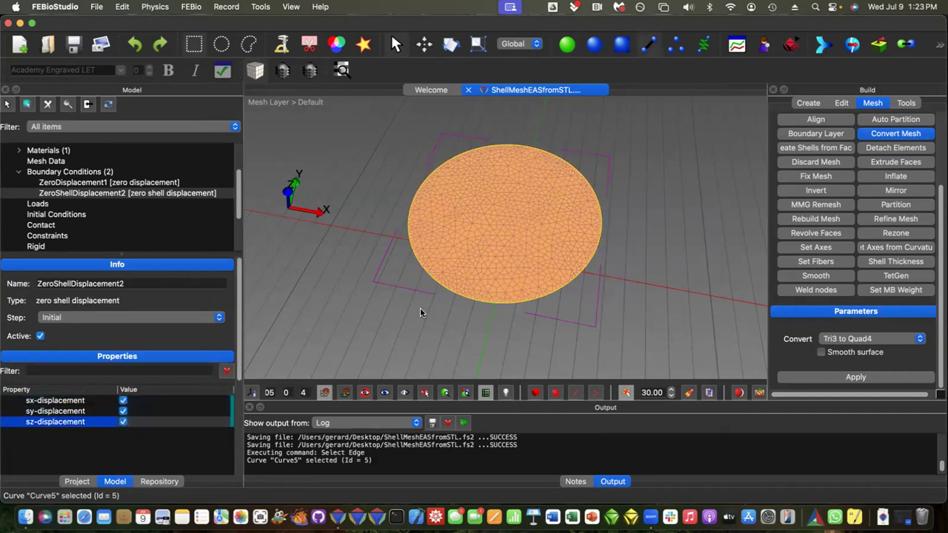
pyautogui.click(449, 243)
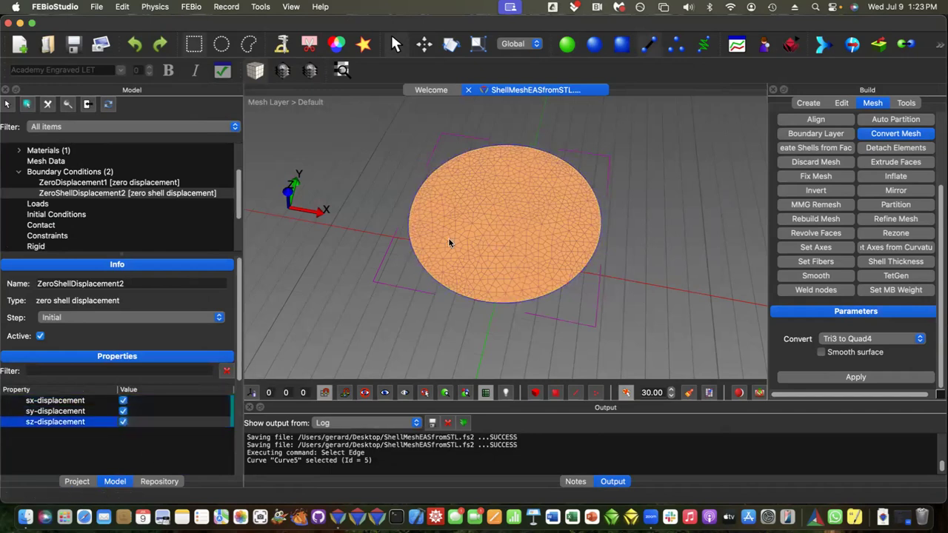
# Step: Select the disk's surface and add a Pressure surface load to it
pyautogui.click(567, 46)
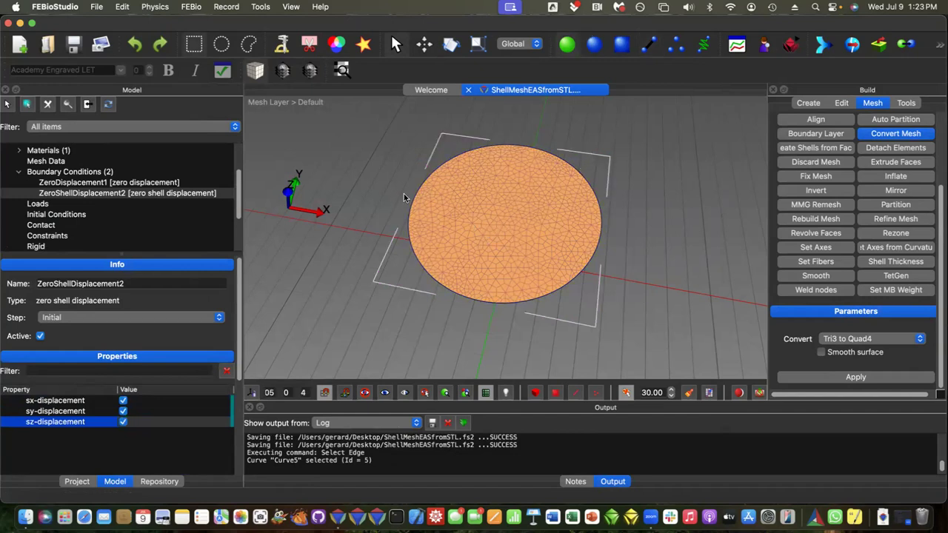
pyautogui.click(622, 45)
pyautogui.click(483, 226)
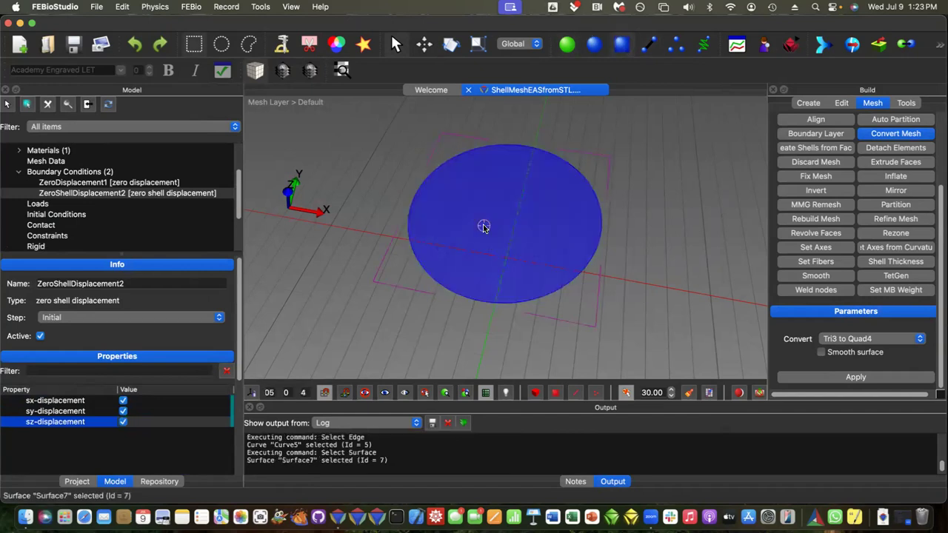
pyautogui.press('super+l')
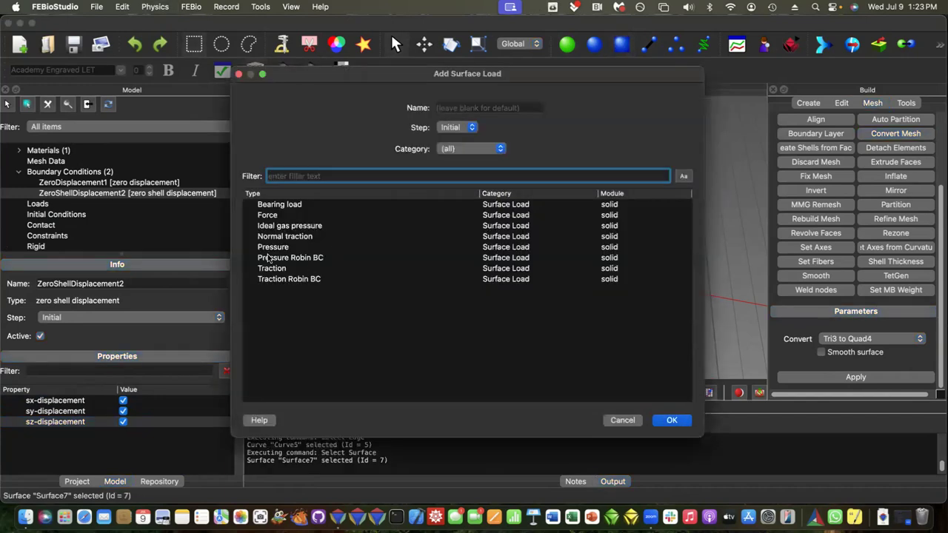
pyautogui.click(267, 248)
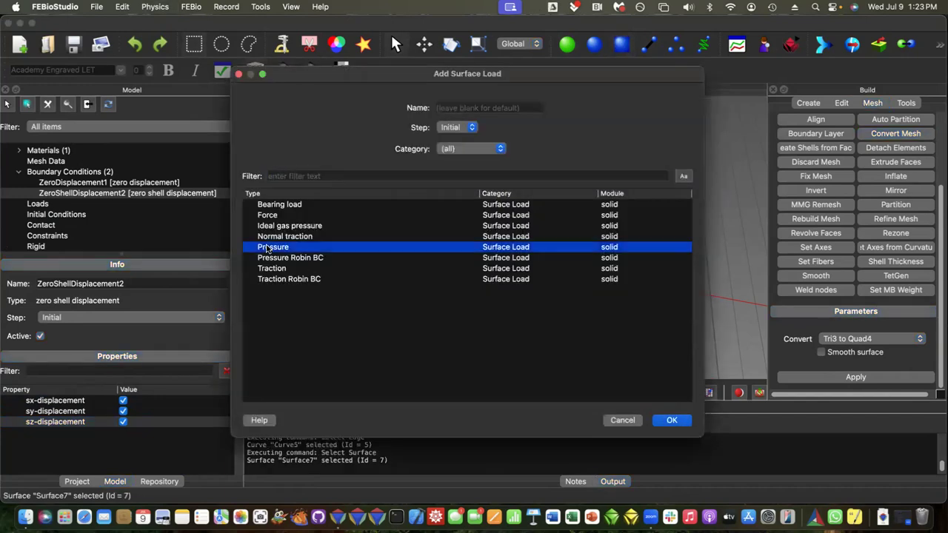
pyautogui.click(671, 420)
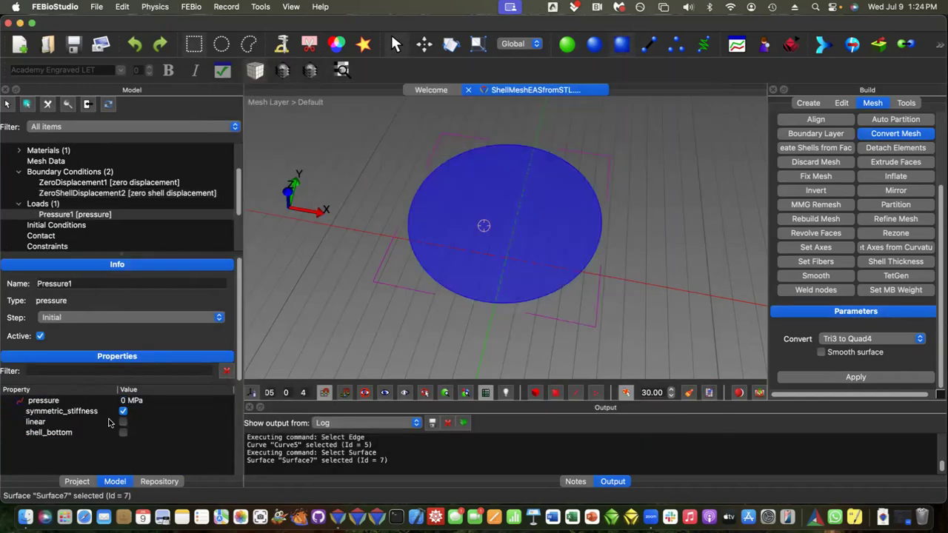
# Step: Set the load's pressure to 0.1 MPa, disable symmetric_stiffness, and deselect the surface
pyautogui.click(124, 401)
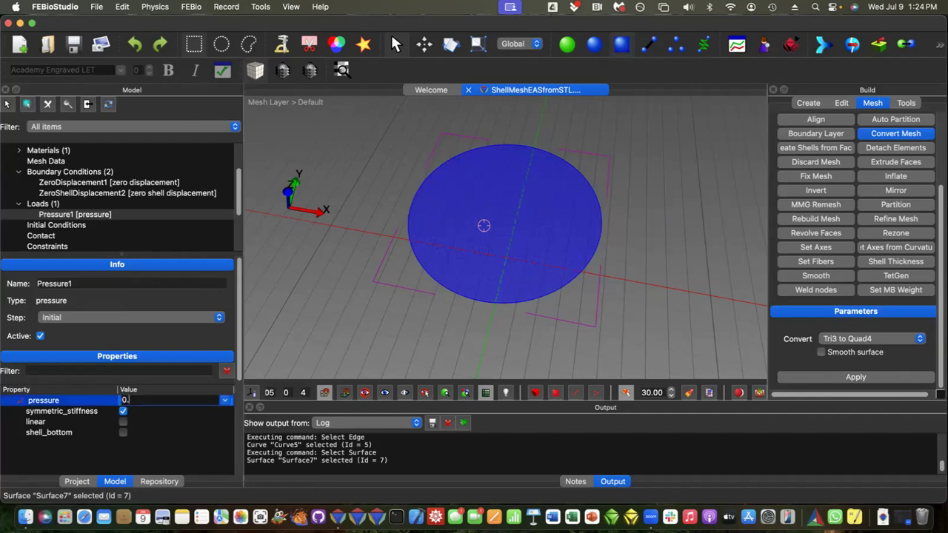
pyautogui.write('.1')
pyautogui.click(123, 413)
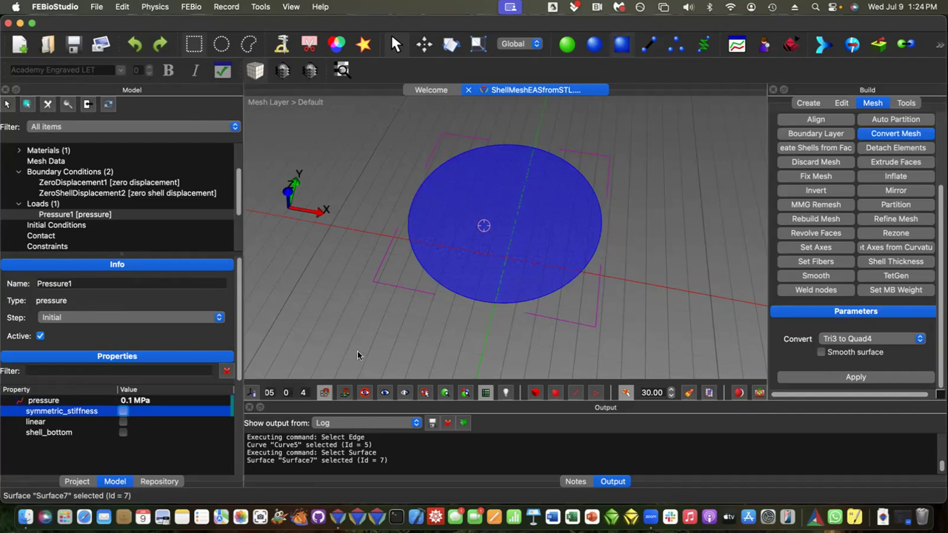
pyautogui.click(392, 351)
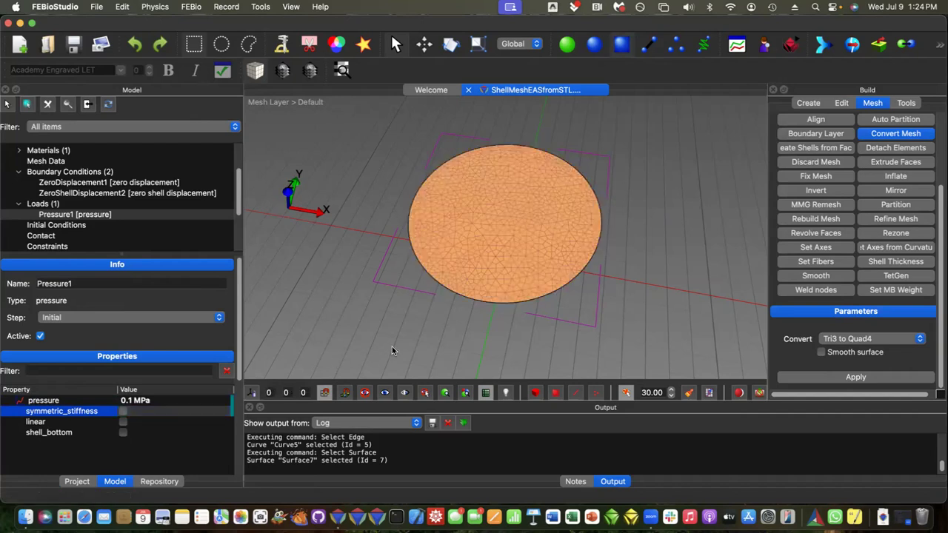
# Step: Set the pressure load's curve to the Smooth step type in the Curve Editor and save the model
pyautogui.click(737, 44)
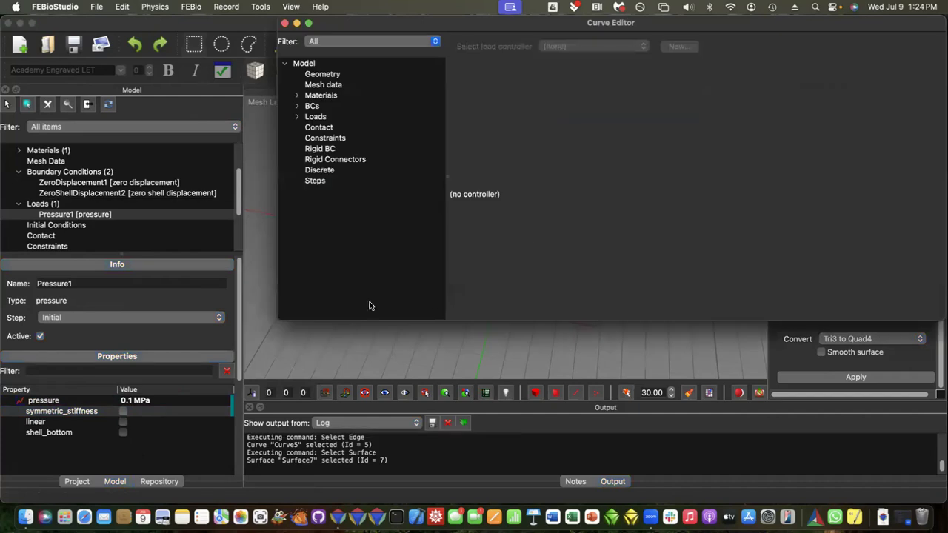
pyautogui.click(297, 116)
pyautogui.click(309, 128)
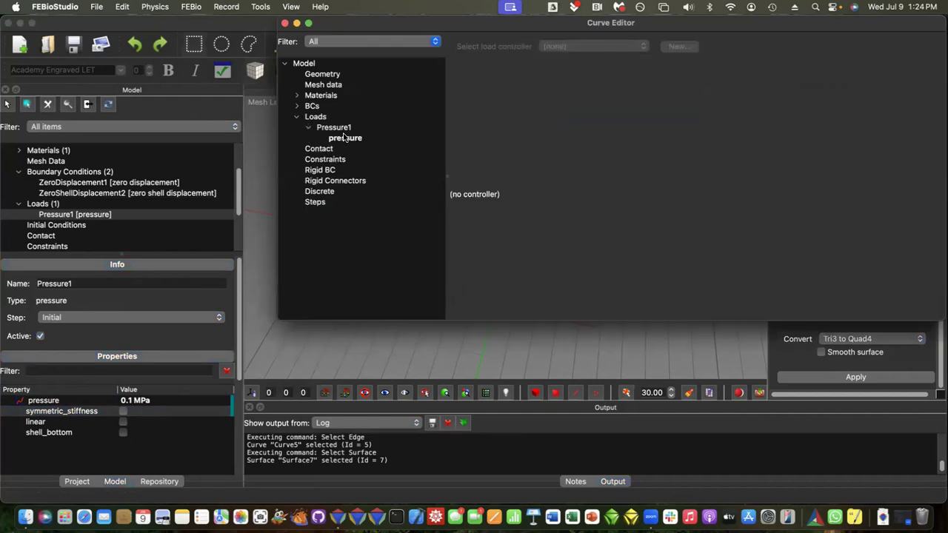
pyautogui.click(345, 138)
pyautogui.click(518, 82)
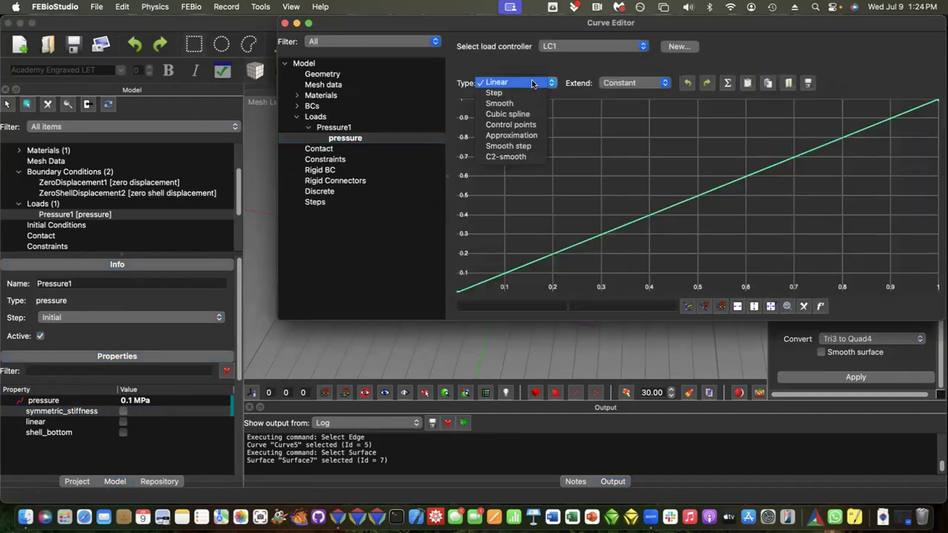
pyautogui.click(498, 140)
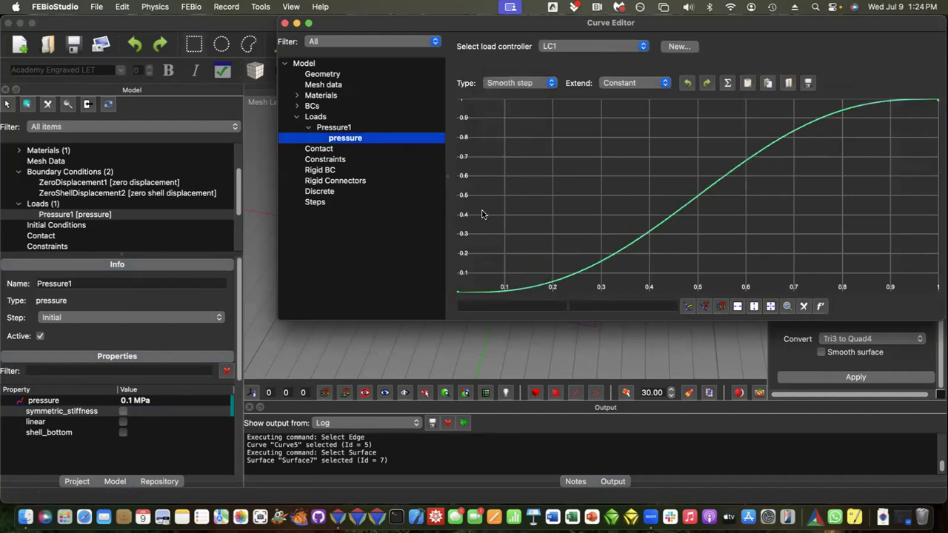
pyautogui.click(285, 25)
pyautogui.click(73, 44)
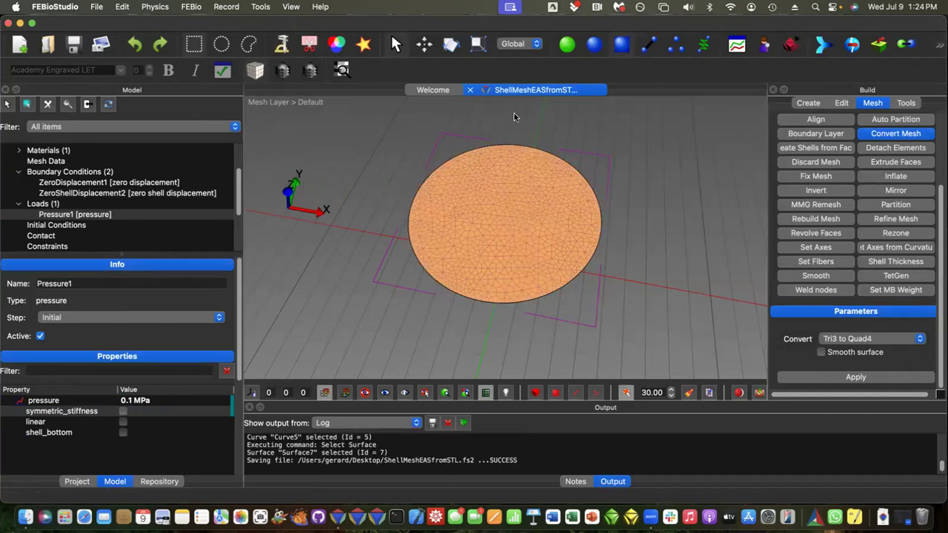
# Step: Return to object selection and add an analysis step after the Initial step
pyautogui.click(568, 45)
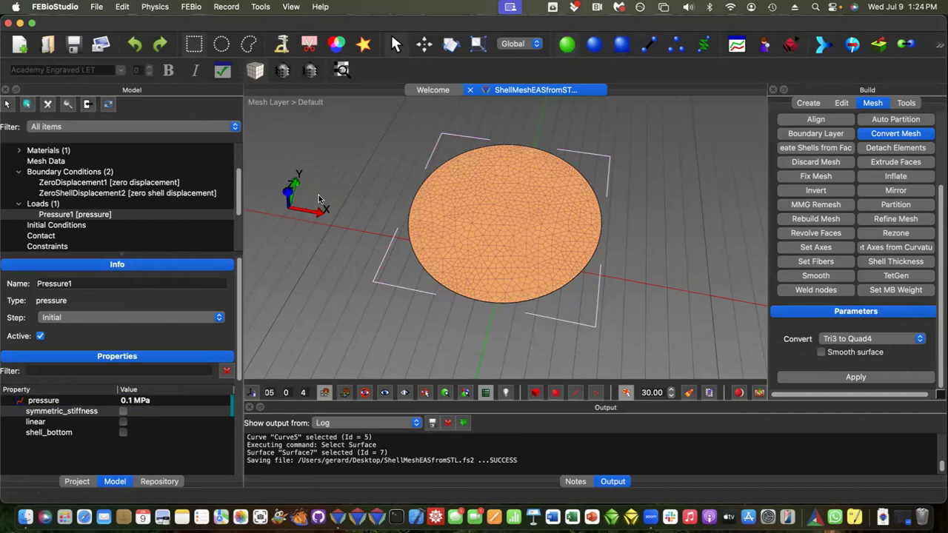
pyautogui.click(157, 6)
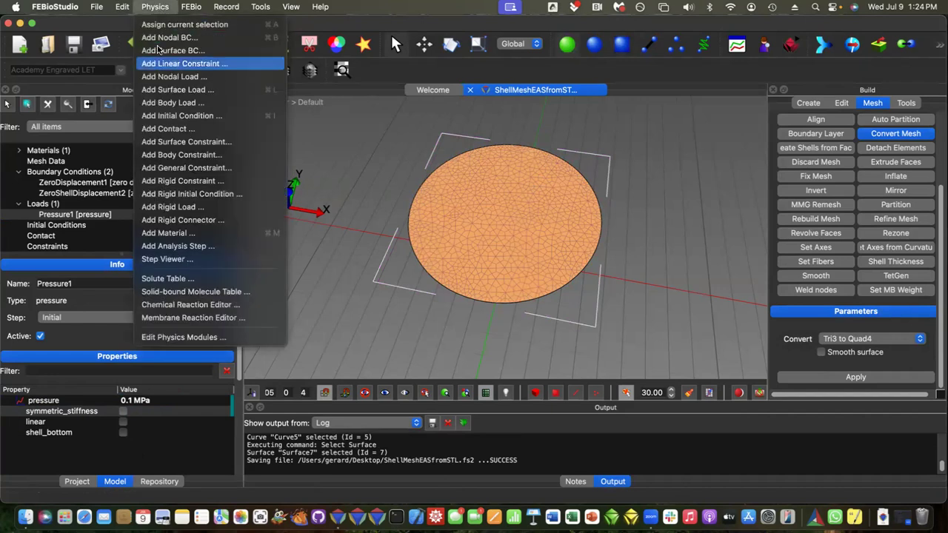
pyautogui.click(174, 246)
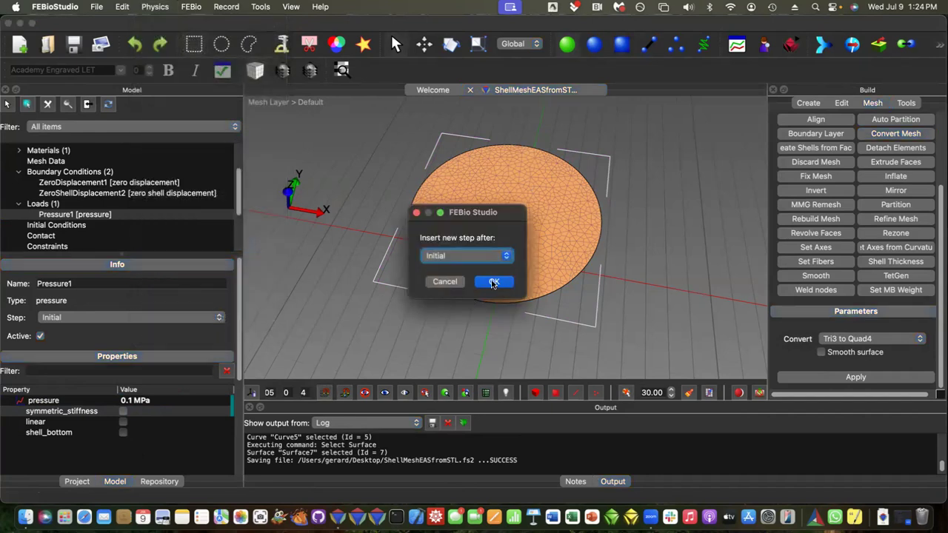
pyautogui.click(493, 282)
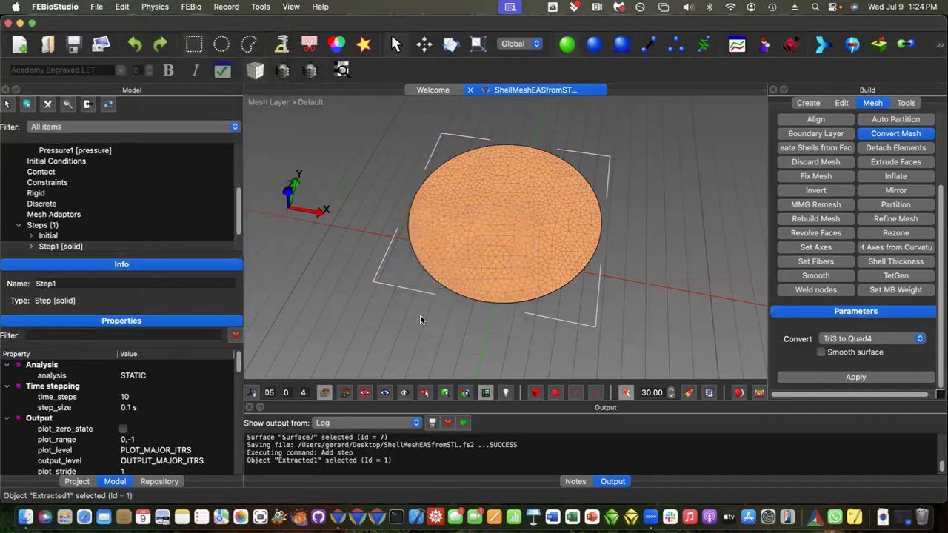
# Step: Set the analysis step's time_steps to 100 and its step_size to 0.01 s
pyautogui.doubleClick(139, 397)
pyautogui.write('0')
pyautogui.press('Tab')
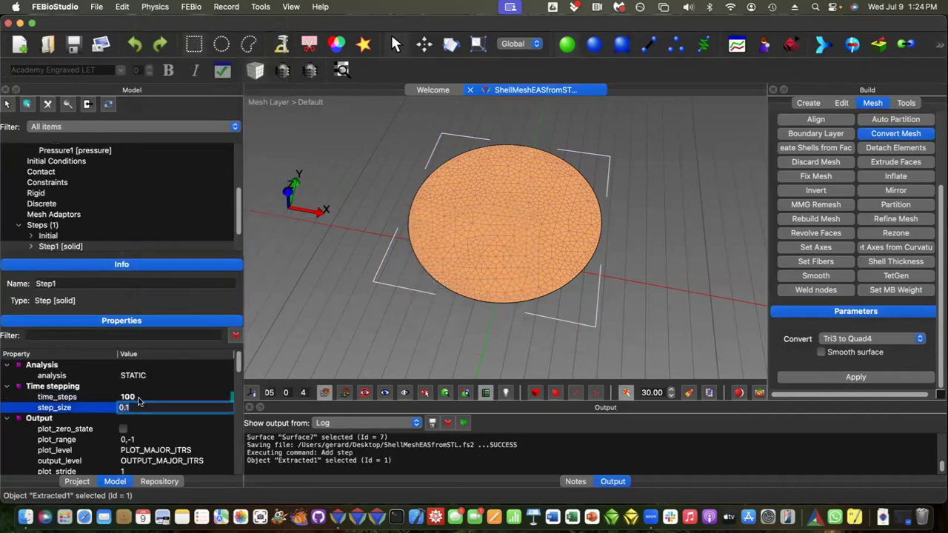
pyautogui.write('0.01')
pyautogui.press('Tab')
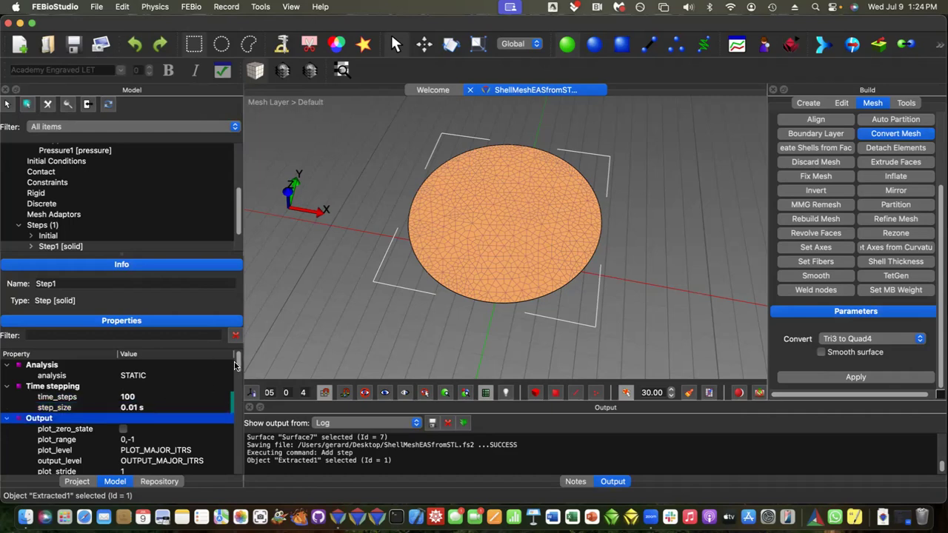
# Step: Set the auto time stepper's optimal iterations to 25
pyautogui.moveTo(237, 363); pyautogui.dragTo(237, 392)
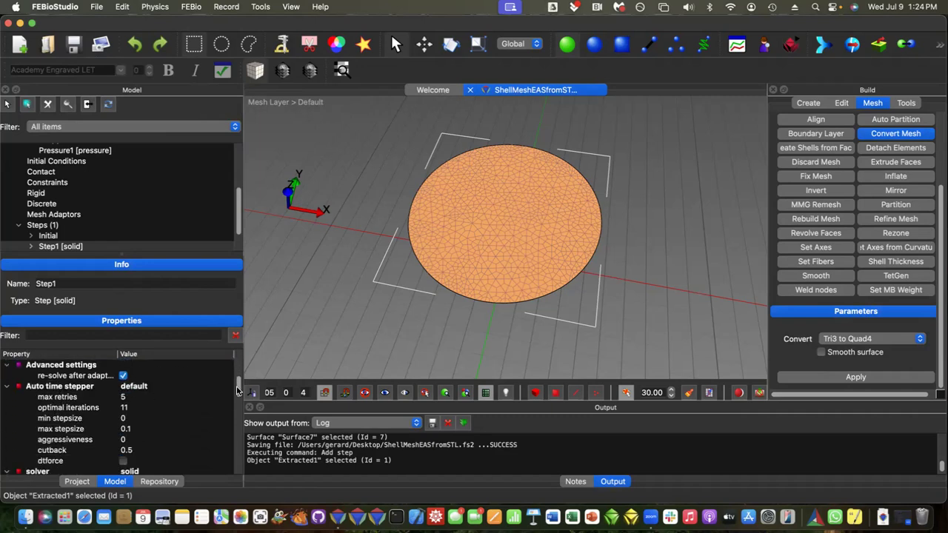
pyautogui.doubleClick(147, 407)
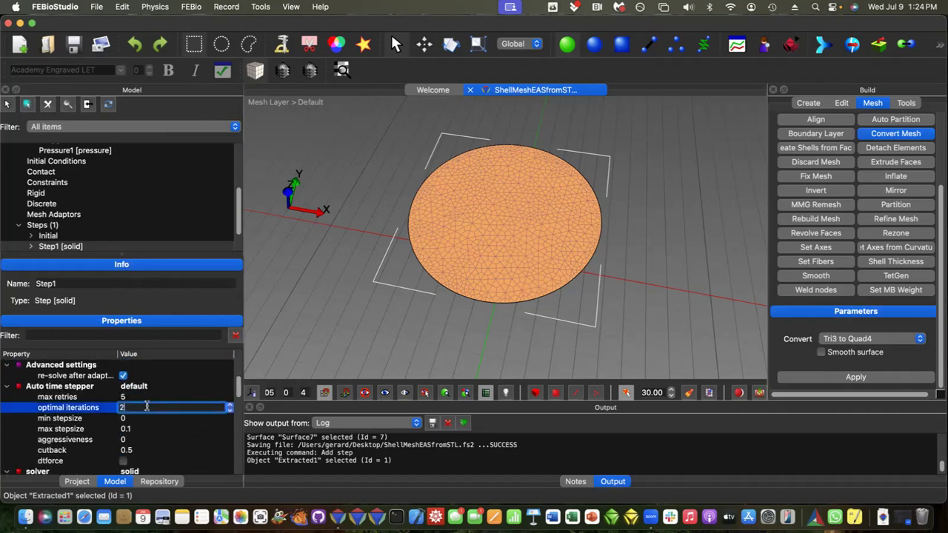
pyautogui.press('Tab')
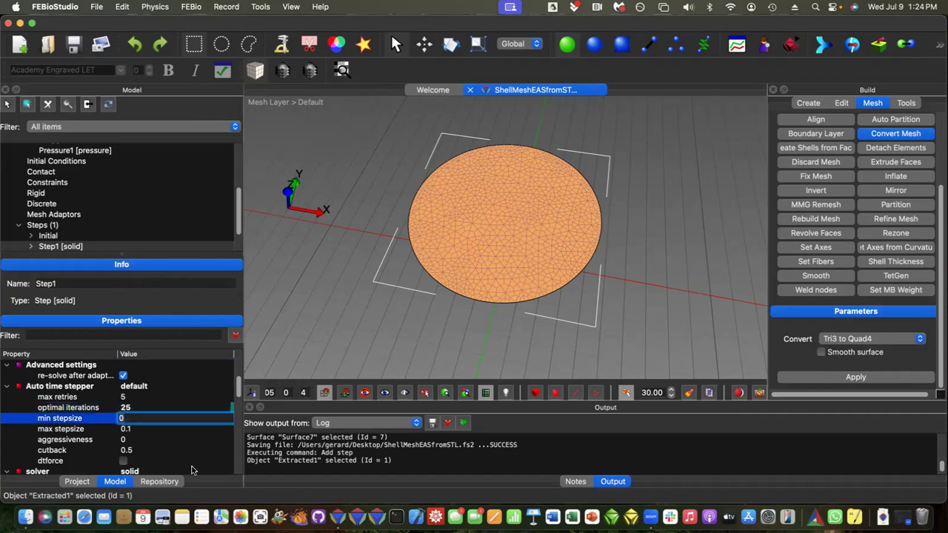
# Step: Set max_refs to 25 in the analysis step's nonlinear solver settings
pyautogui.scroll(-3, 204, 471)
pyautogui.scroll(-5, 204, 470)
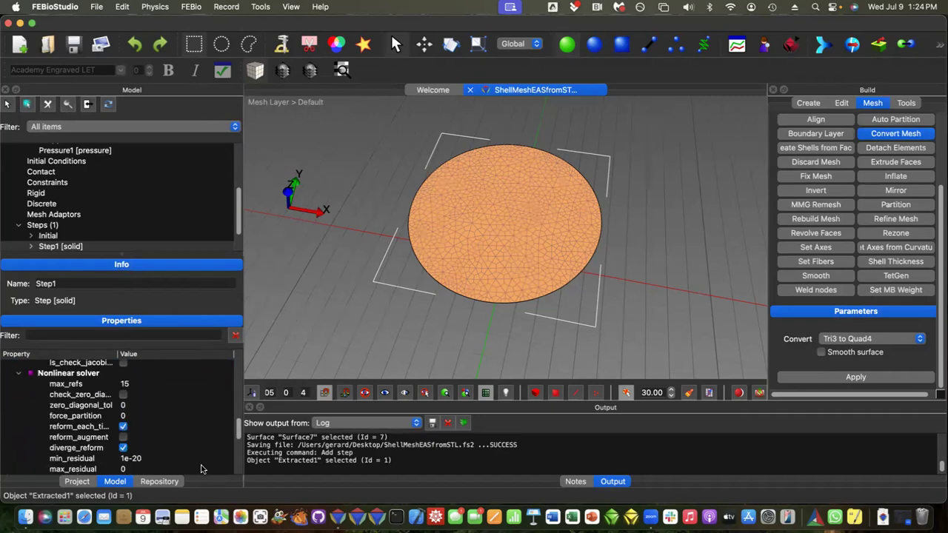
pyautogui.scroll(2, 159, 437)
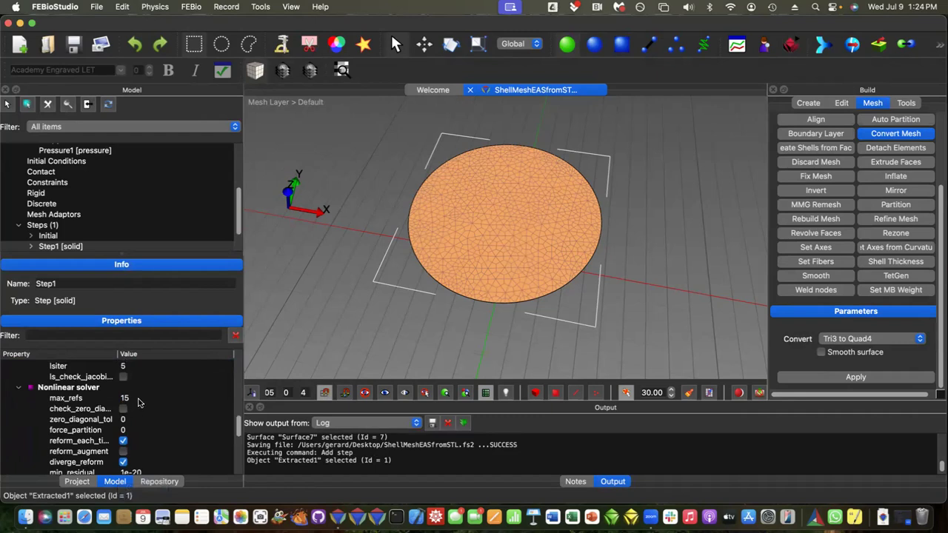
pyautogui.doubleClick(139, 398)
pyautogui.write('25')
pyautogui.press('Return')
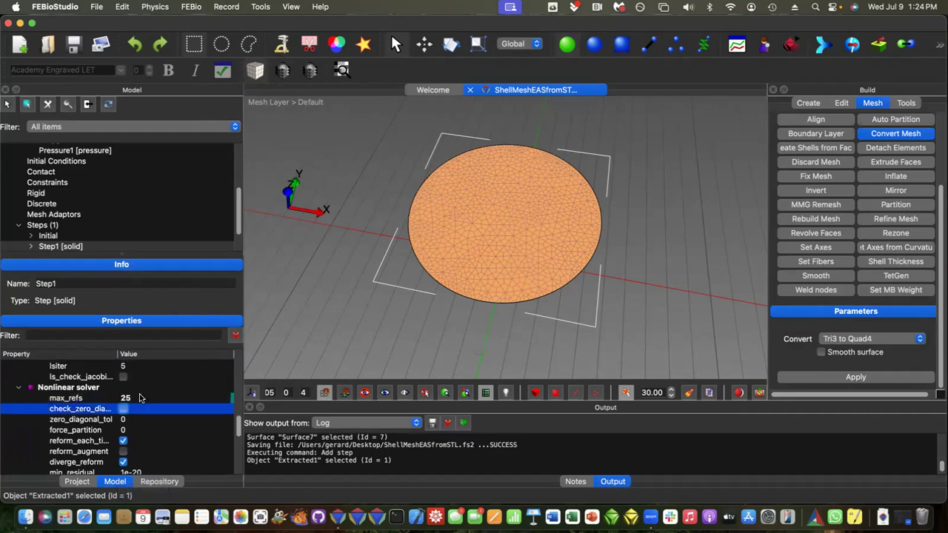
# Step: Change the solver's Quasi-Newton method to Full Newton
pyautogui.scroll(-5, 191, 433)
pyautogui.click(131, 416)
pyautogui.click(130, 415)
pyautogui.click(134, 429)
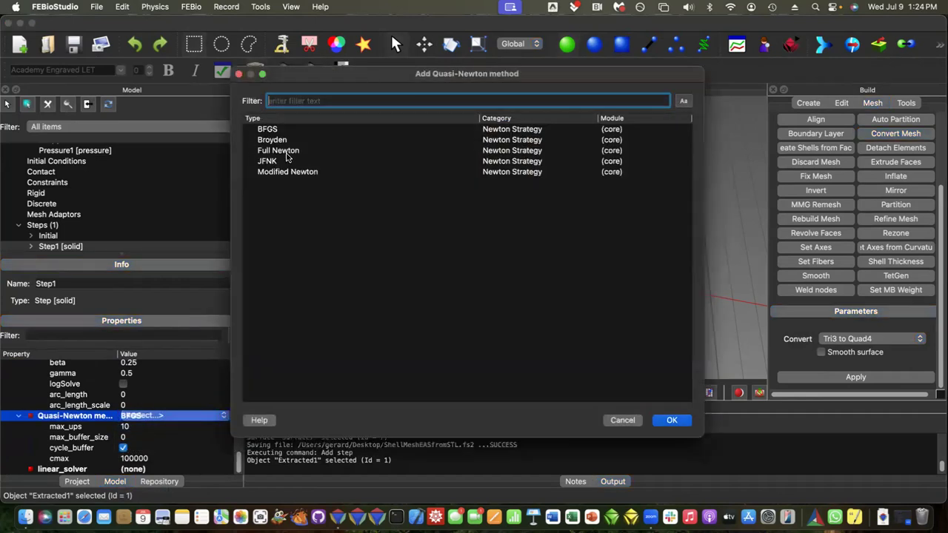
pyautogui.click(286, 152)
pyautogui.click(671, 420)
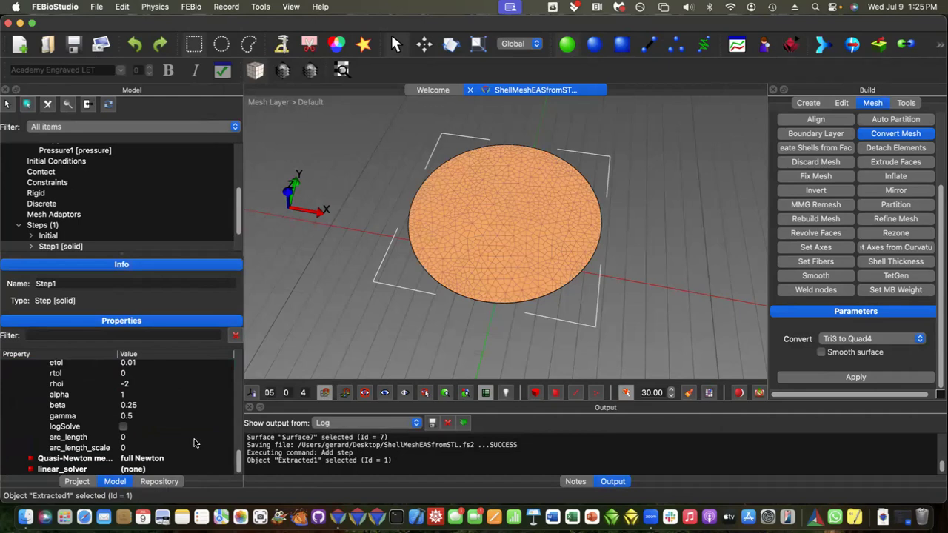
# Step: Set the auto time stepper's aggressiveness to 1 and save the model
pyautogui.scroll(5, 177, 443)
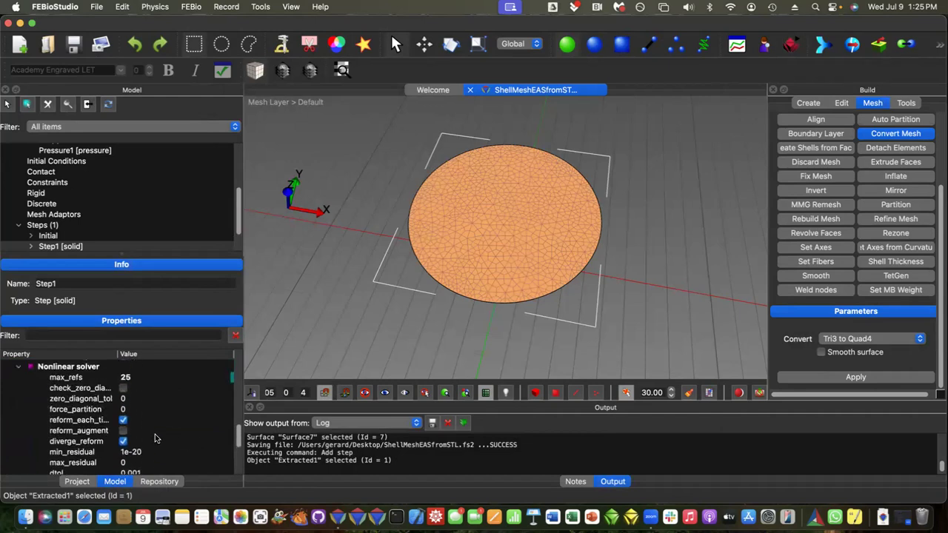
pyautogui.scroll(5, 155, 438)
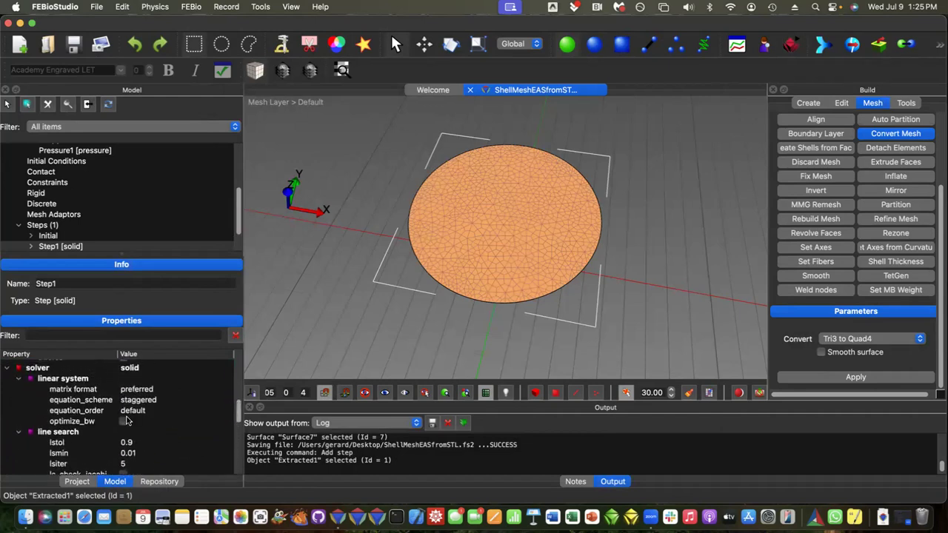
pyautogui.scroll(2, 126, 421)
pyautogui.click(129, 391)
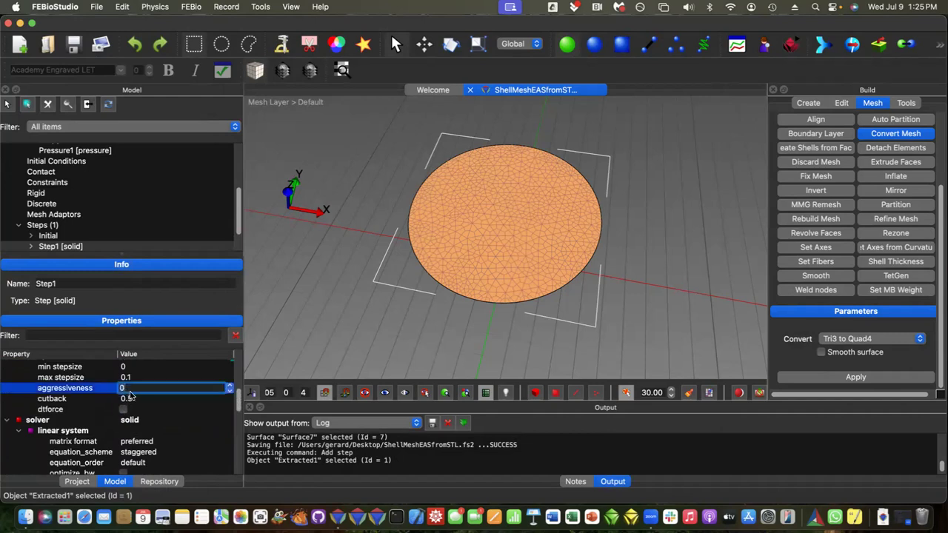
pyautogui.click(130, 398)
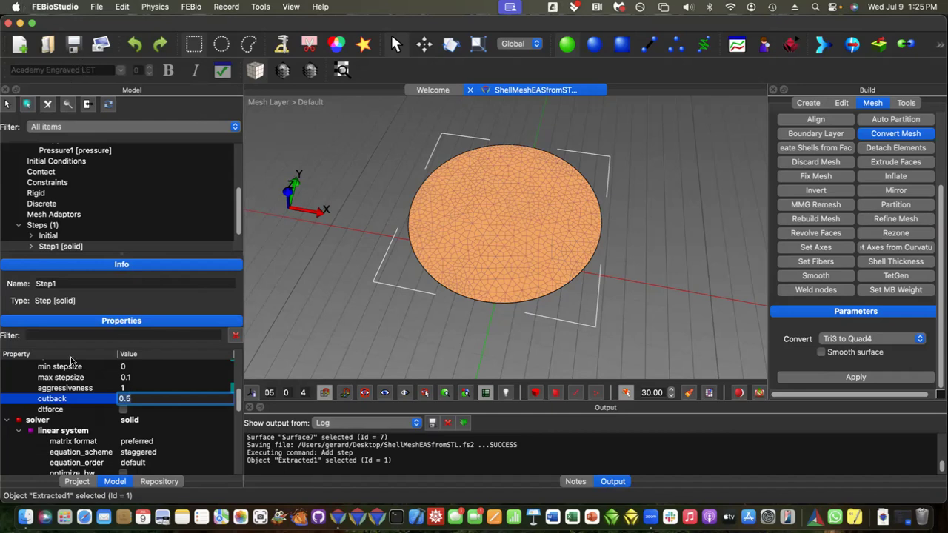
pyautogui.click(73, 45)
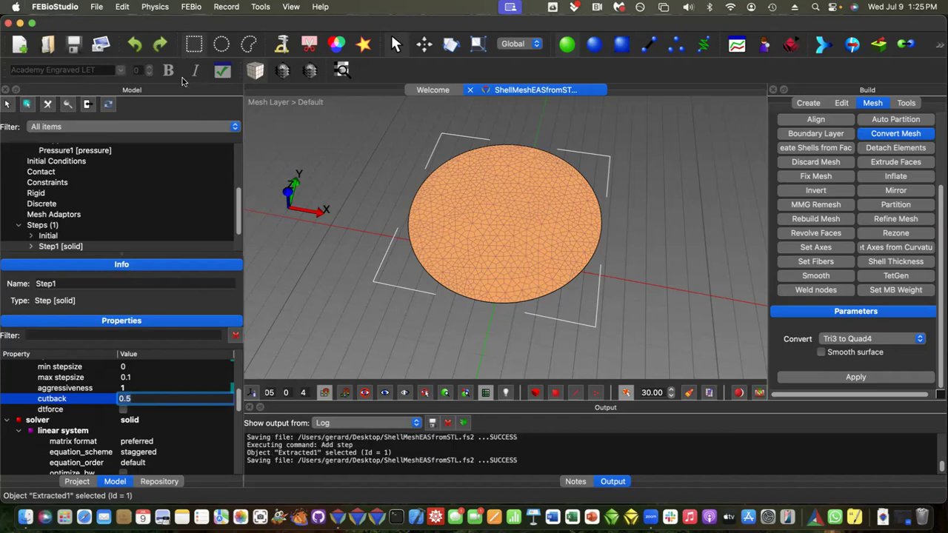
# Step: Run the FEBio job for ShellMeshEASfromSTL with the Default launch configuration and open its results
pyautogui.click(201, 7)
pyautogui.click(198, 25)
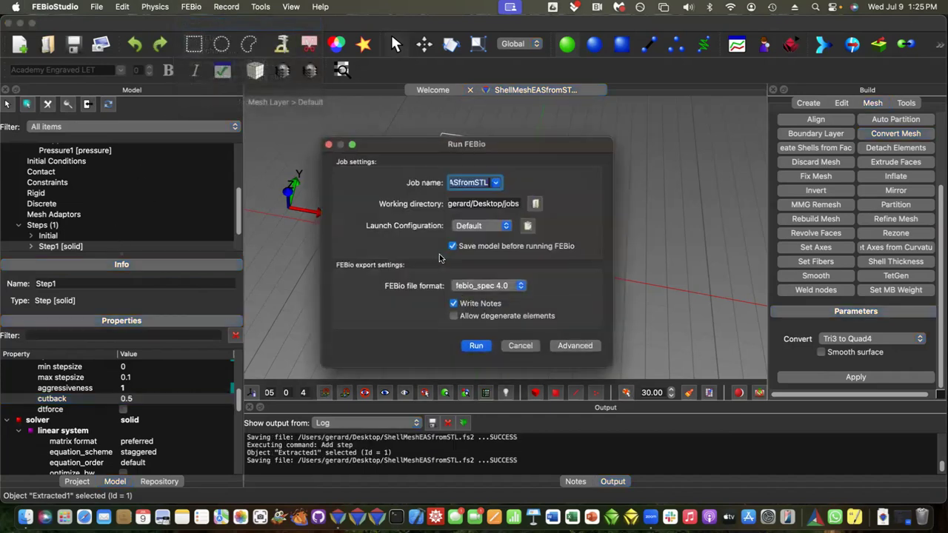
pyautogui.click(475, 348)
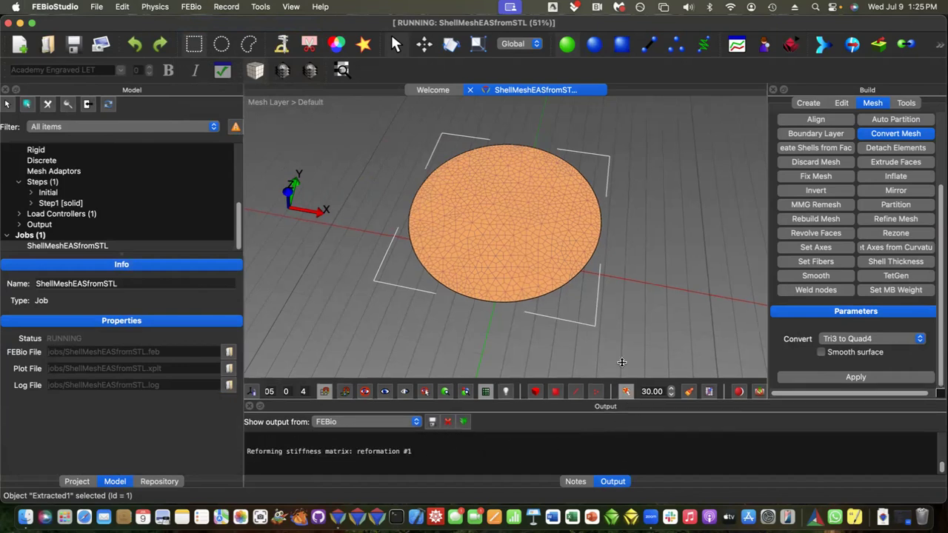
pyautogui.moveTo(622, 402); pyautogui.dragTo(622, 265)
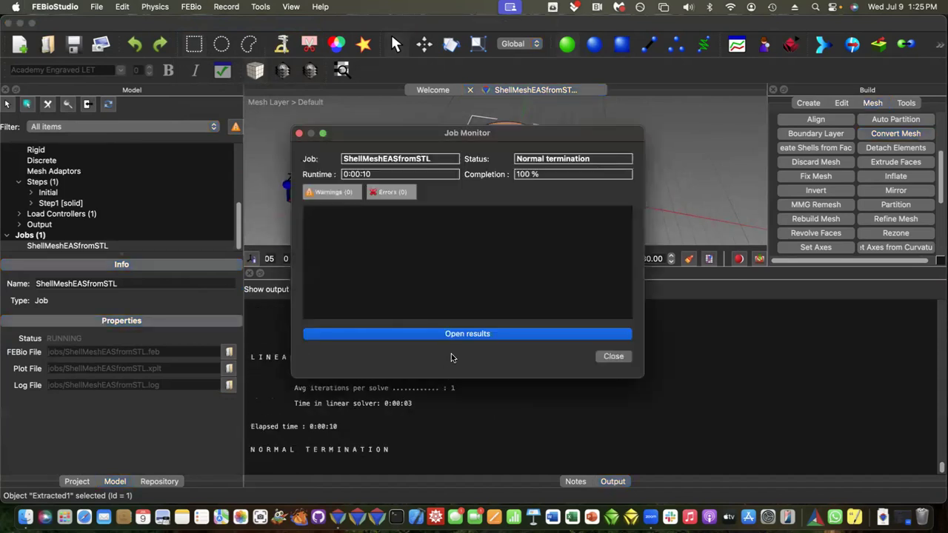
pyautogui.click(467, 333)
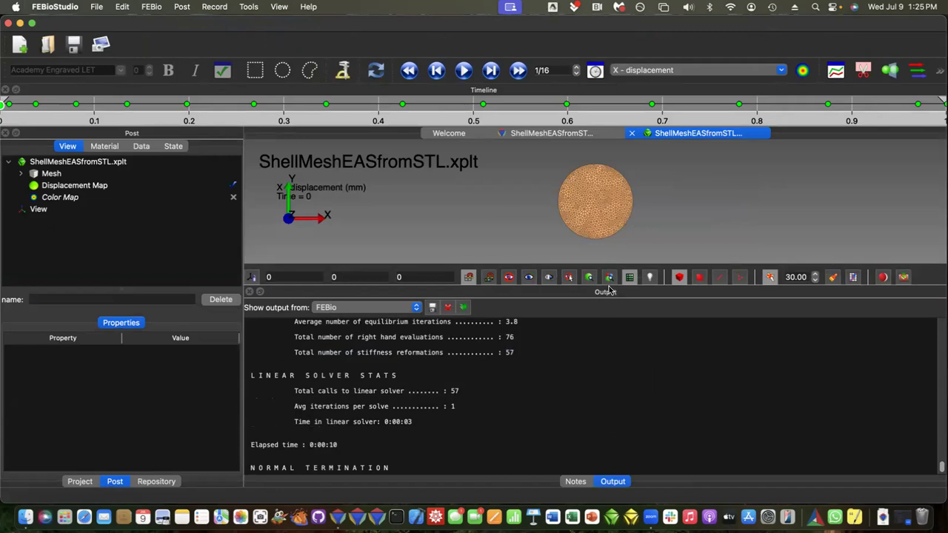
# Step: Show the deformed shell at the last time step and color it by 1 Principal stress
pyautogui.moveTo(609, 291); pyautogui.dragTo(605, 415)
pyautogui.moveTo(521, 293); pyautogui.dragTo(468, 222)
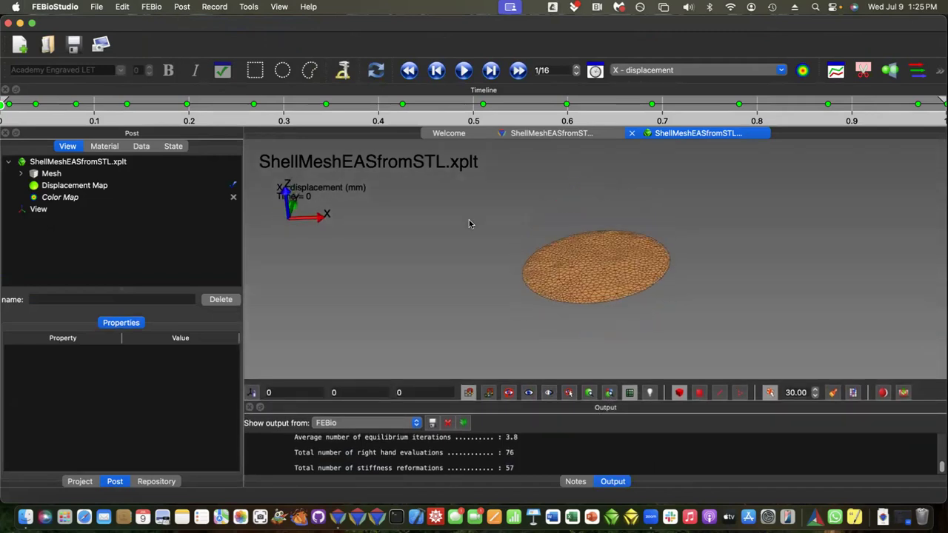
pyautogui.click(519, 70)
pyautogui.moveTo(592, 315); pyautogui.dragTo(591, 338)
pyautogui.click(650, 69)
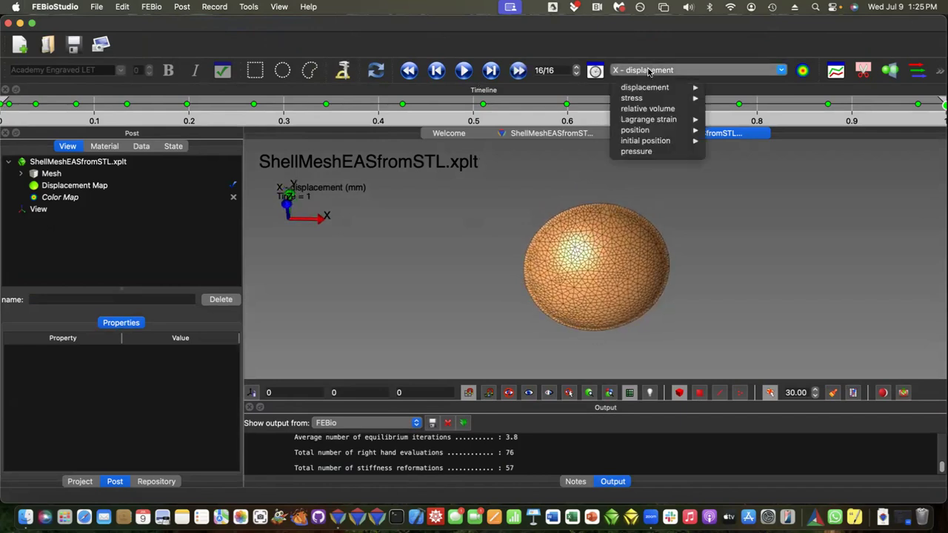
pyautogui.moveTo(650, 98)
pyautogui.click(746, 172)
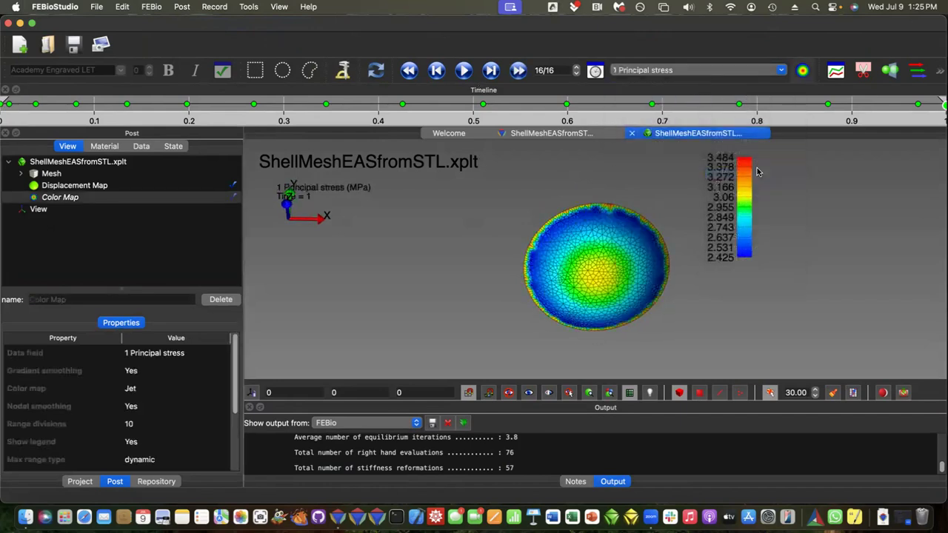
# Step: Hide the mesh lines and turn off gradient smoothing so the stress map shows discrete color bands
pyautogui.press('m')
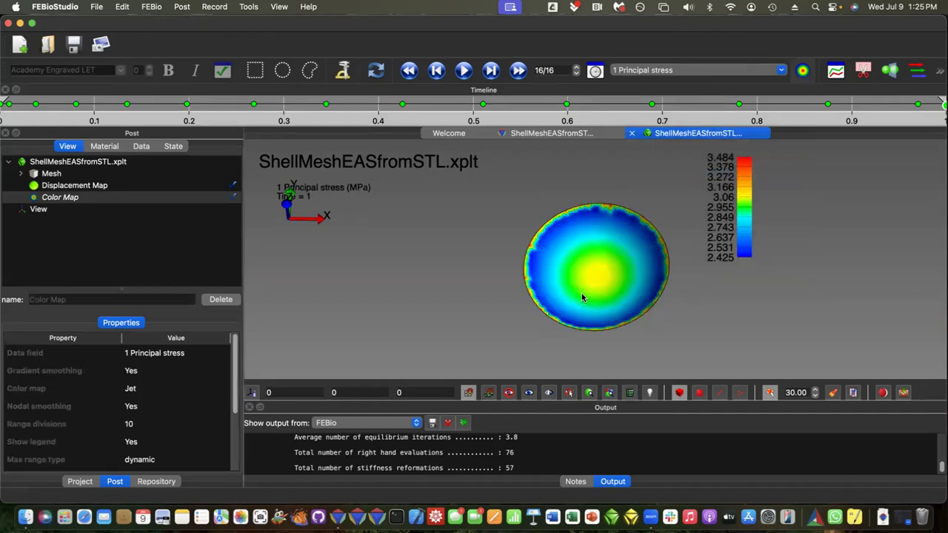
pyautogui.press('c')
pyautogui.moveTo(580, 269); pyautogui.dragTo(580, 293)
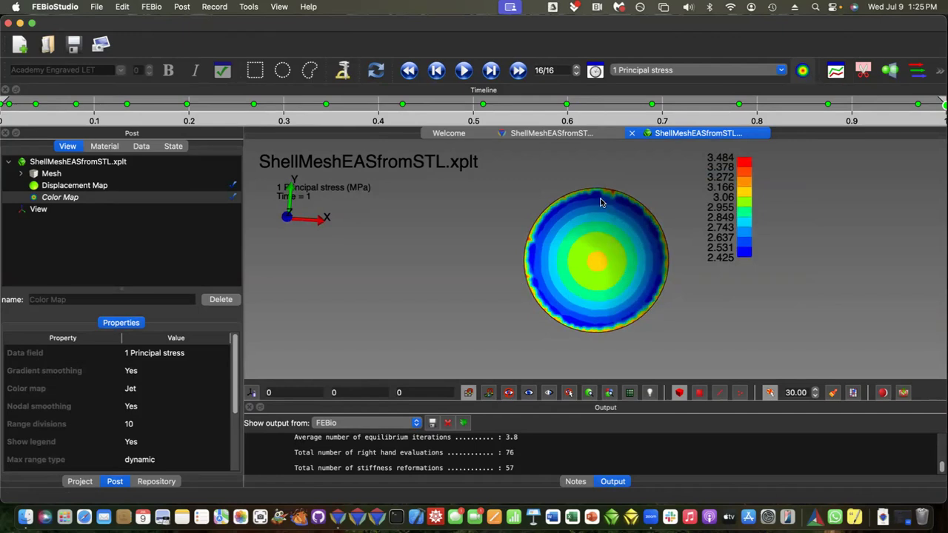
pyautogui.moveTo(556, 263); pyautogui.dragTo(578, 295)
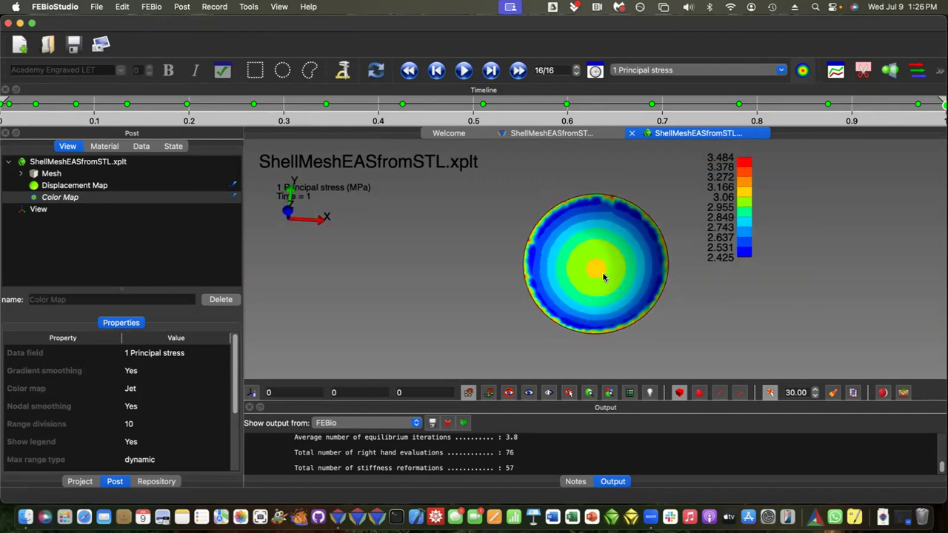
# Step: Examine the principal stress bands up close, briefly showing the mesh lines over them, and inspect the deformed shell obliquely
pyautogui.scroll(5, 590, 257)
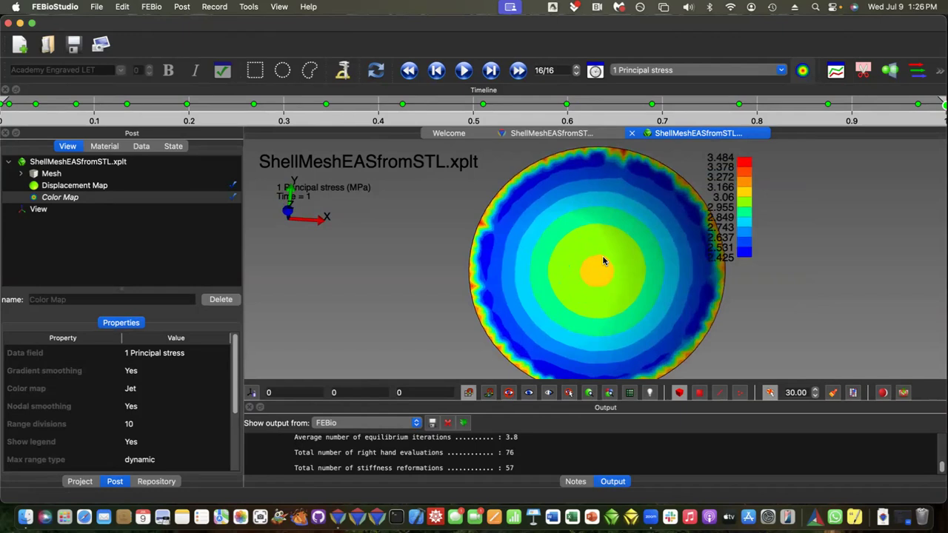
pyautogui.press('m')
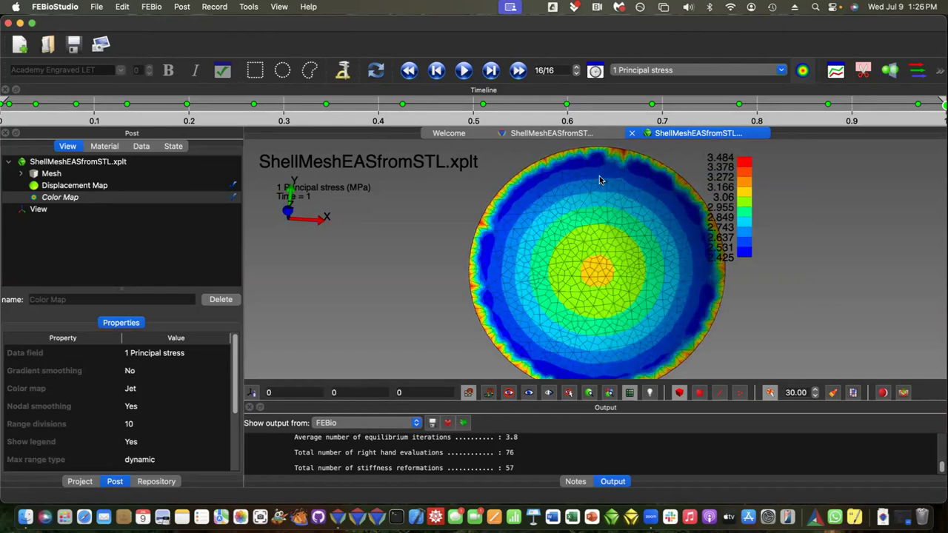
pyautogui.press('m')
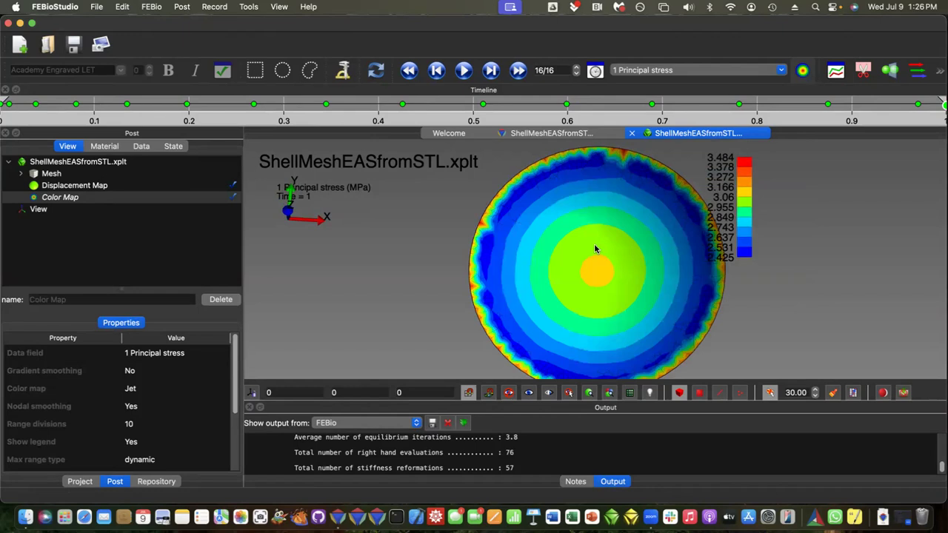
pyautogui.moveTo(586, 256); pyautogui.dragTo(581, 232)
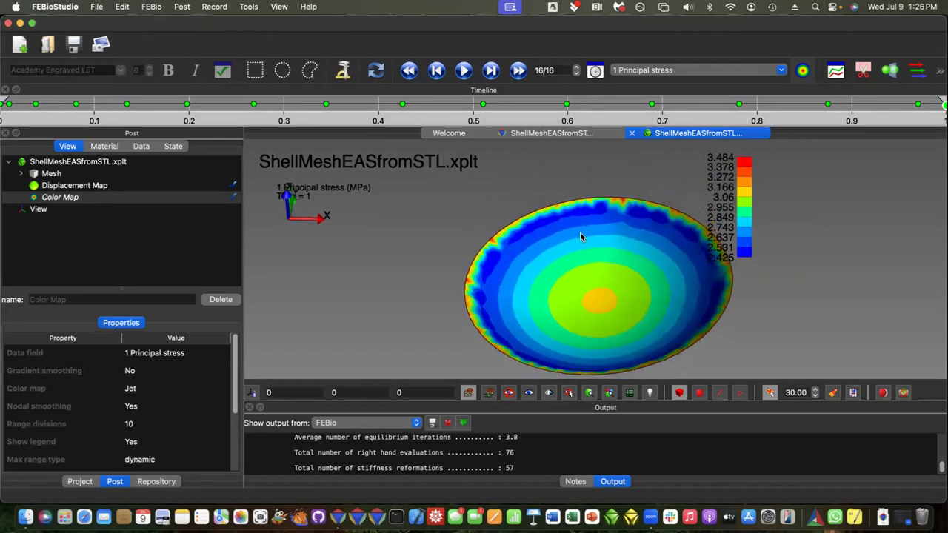